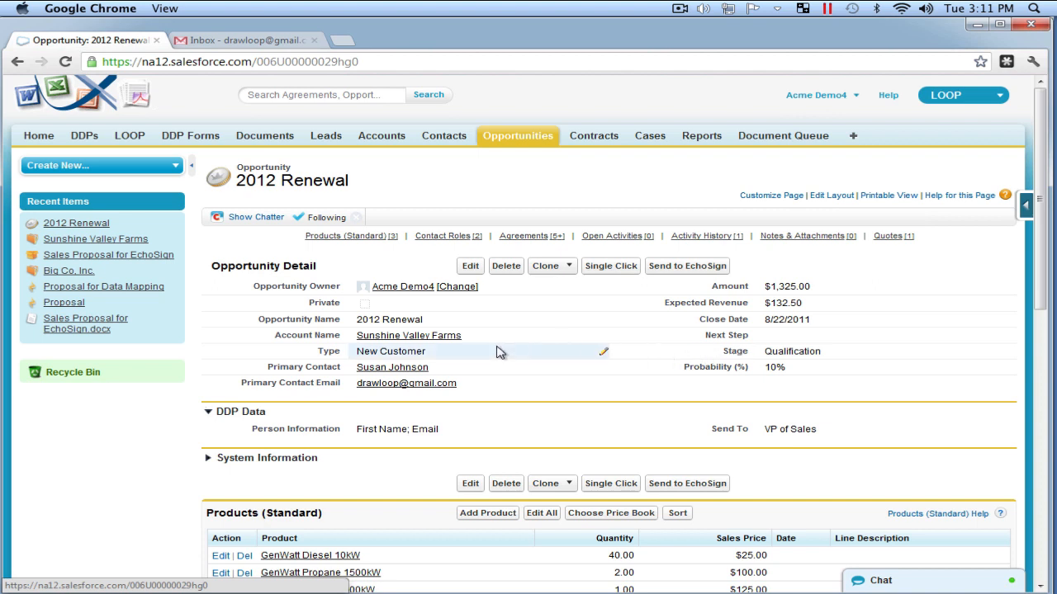
- Open the Sunshine Valley Farms account record, then the All Tabs list with its EchoSign entries
mouse_move(444, 343)
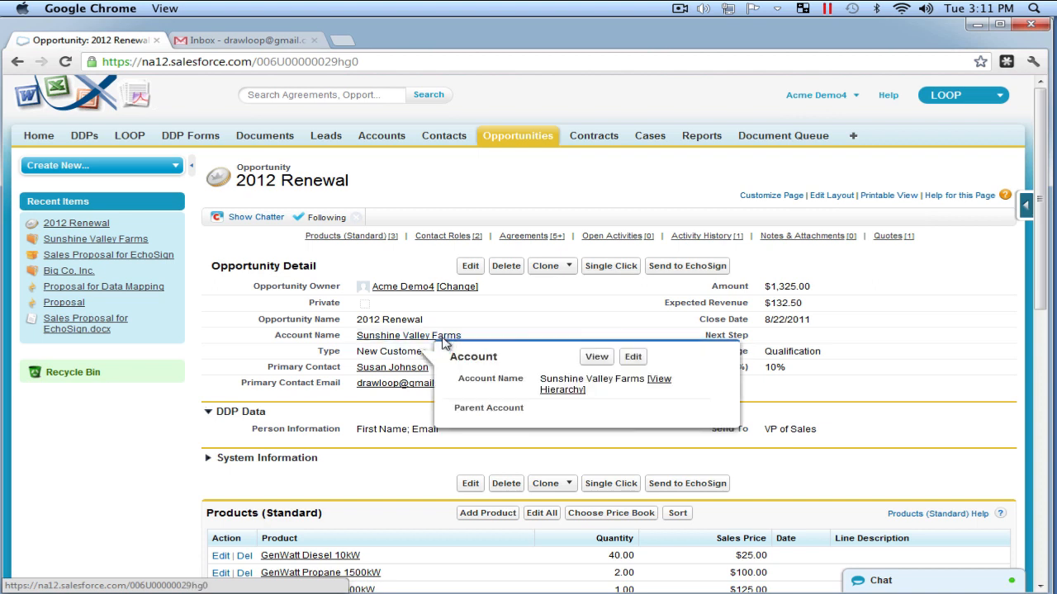
left_click(442, 337)
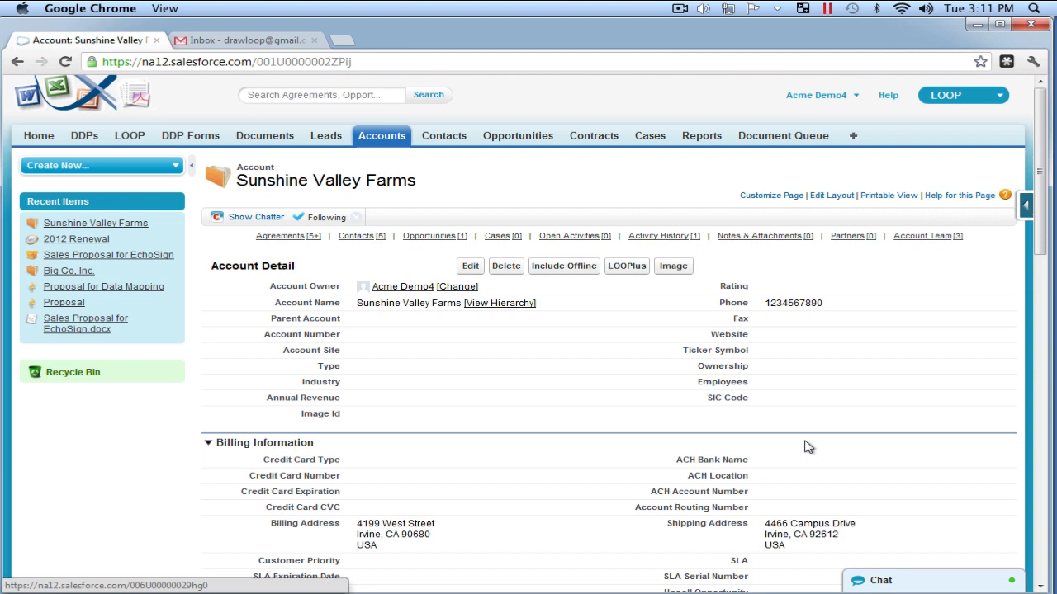
left_click(855, 137)
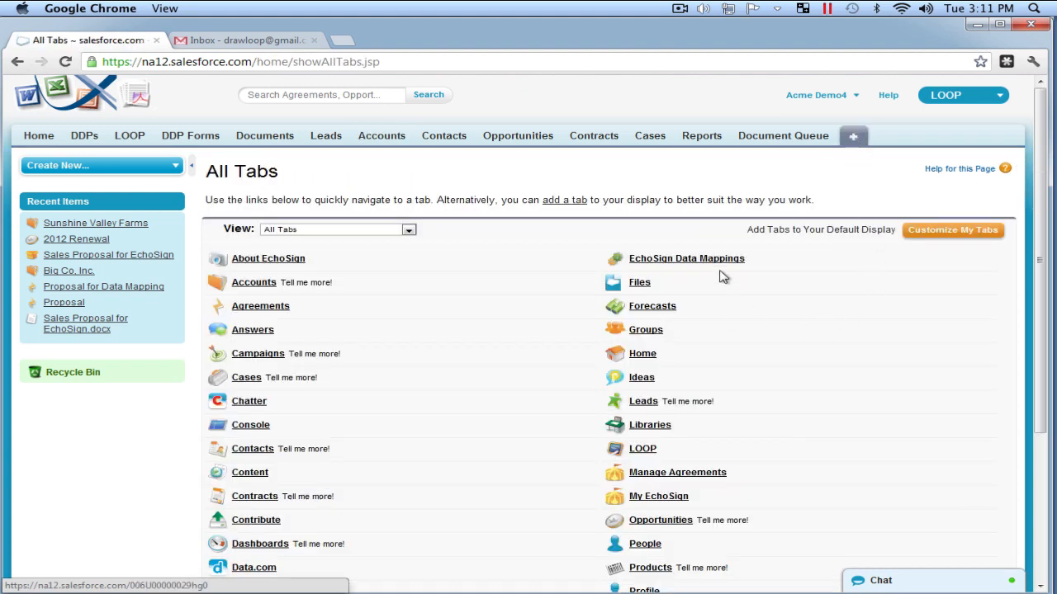
- Start a new EchoSign data mapping named 'Data Mapping for Proposals'
left_click(717, 270)
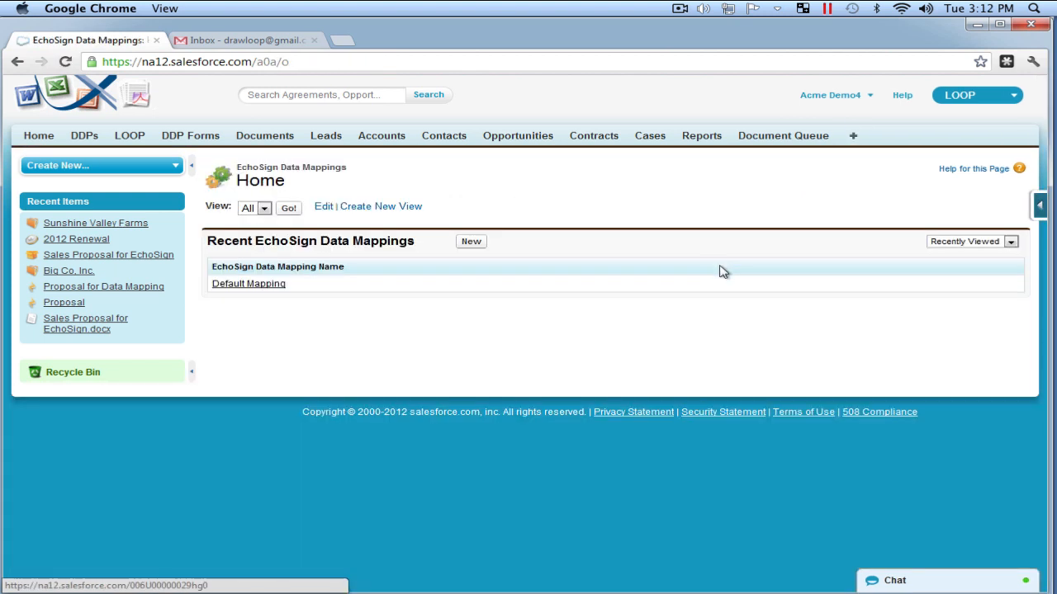
left_click(474, 245)
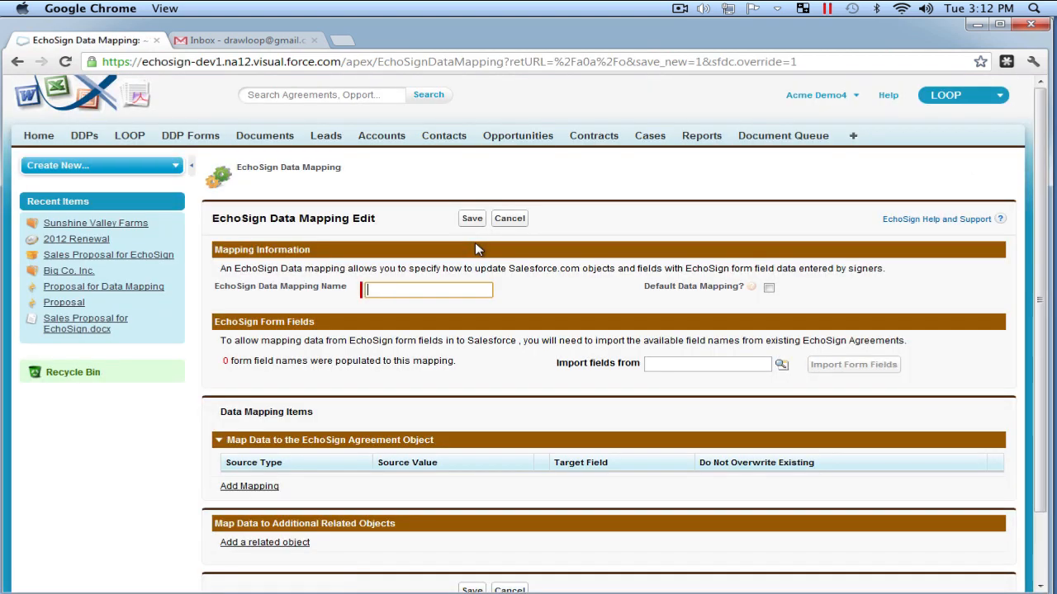
type("Da")
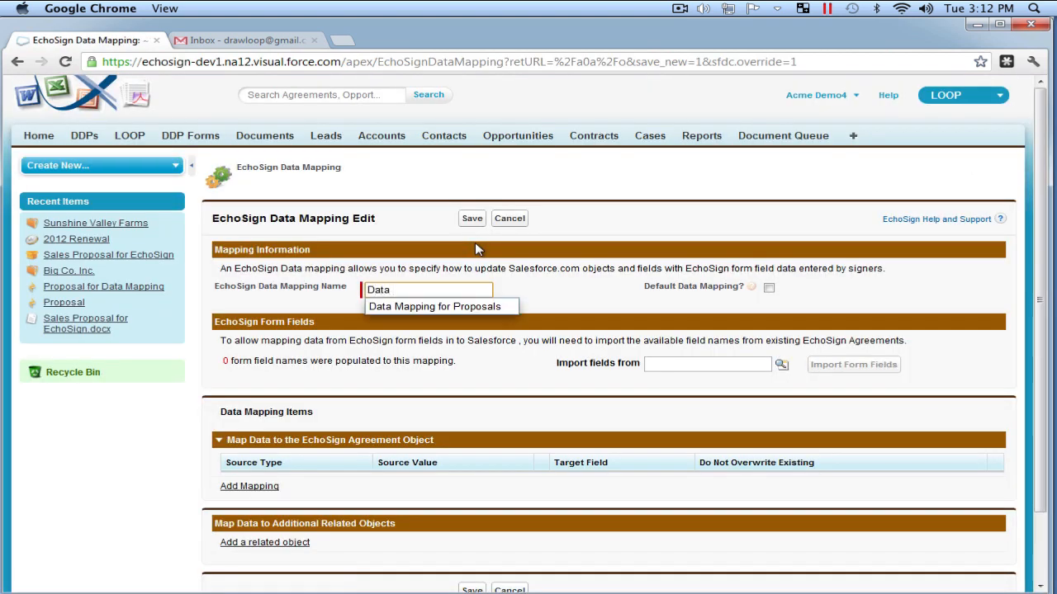
type("ta")
key("Down")
key("Return")
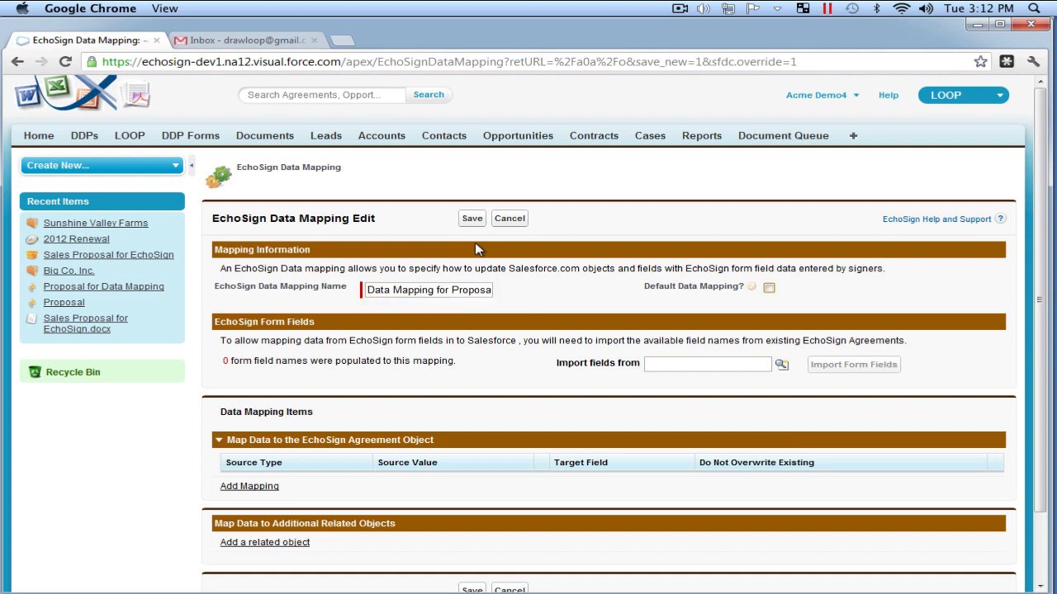
- Bring up the agreement lookup for the 'Import fields from' field
left_click(461, 289)
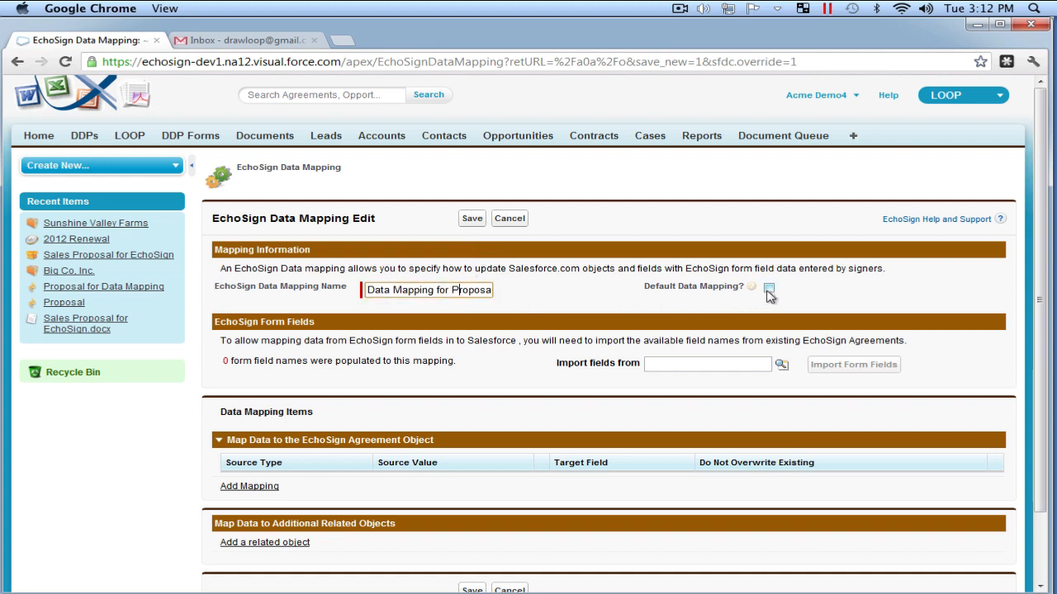
left_click(472, 328)
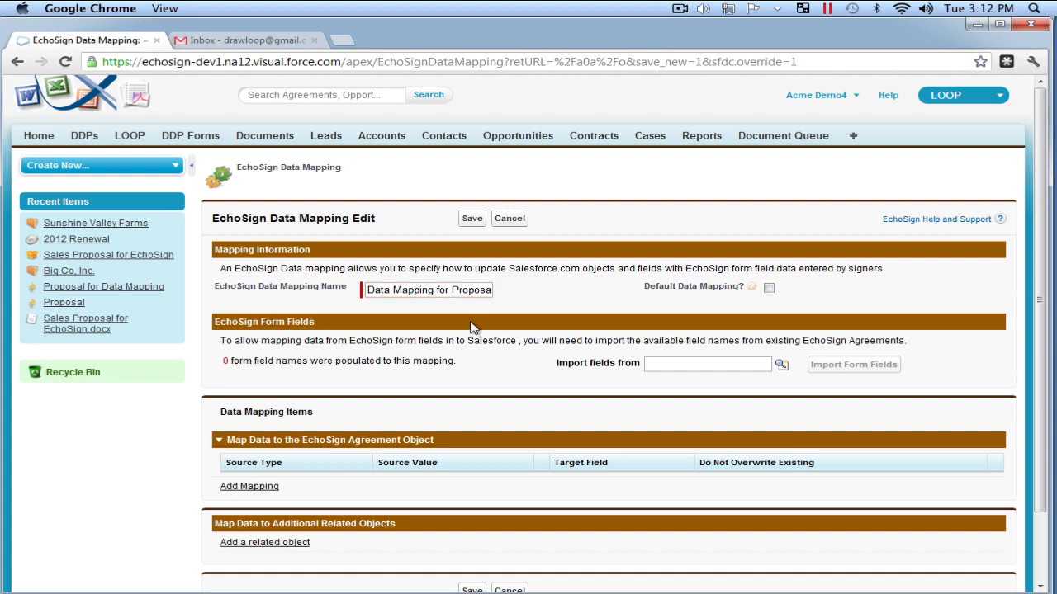
left_click(682, 367)
left_click(782, 366)
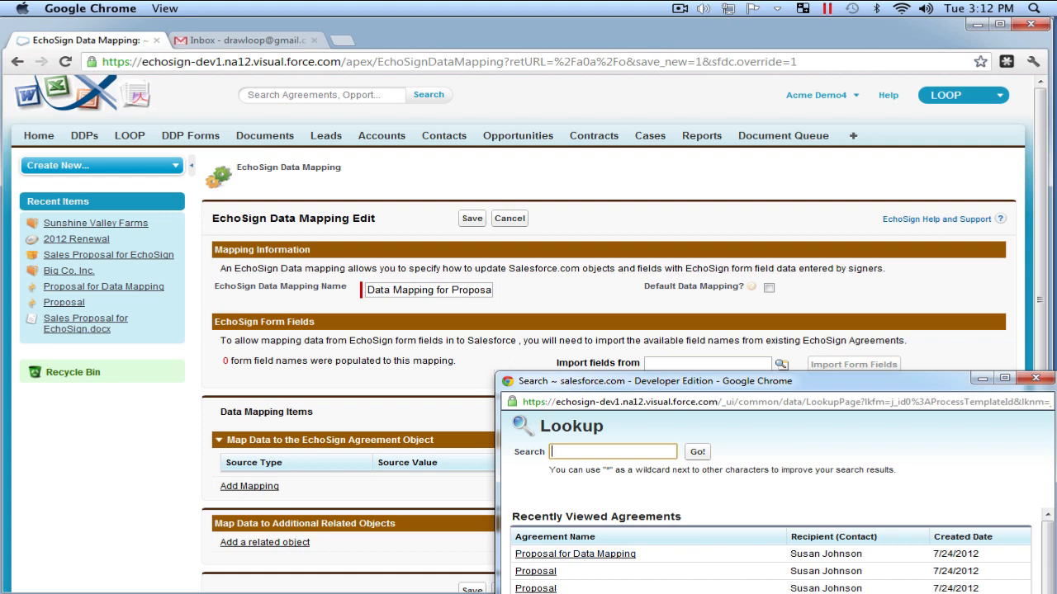
- Import the 14 form field names from the 'Proposal for Data Mapping' agreement
left_click(584, 560)
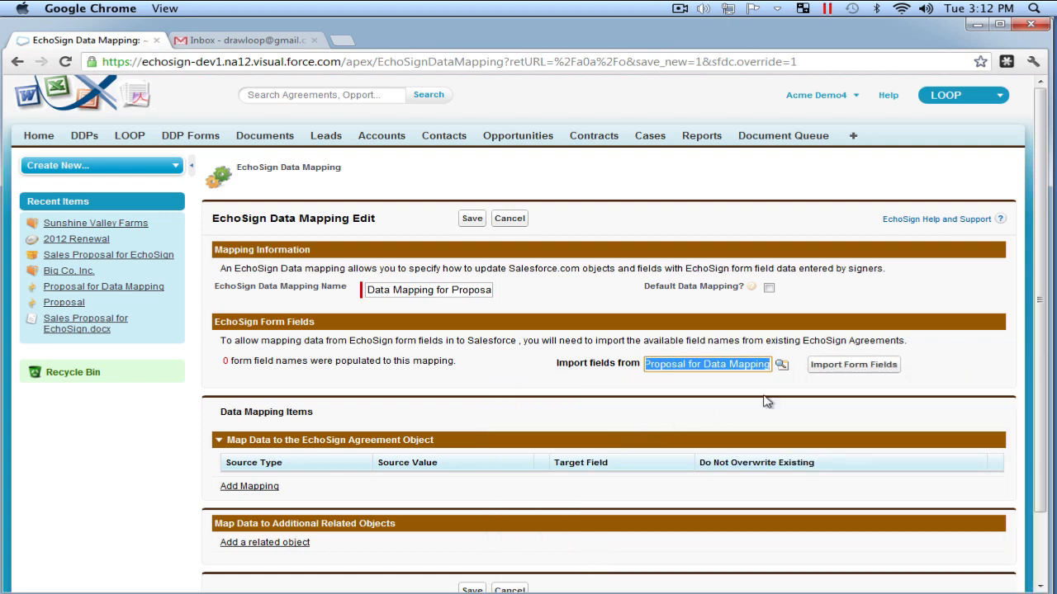
left_click(828, 368)
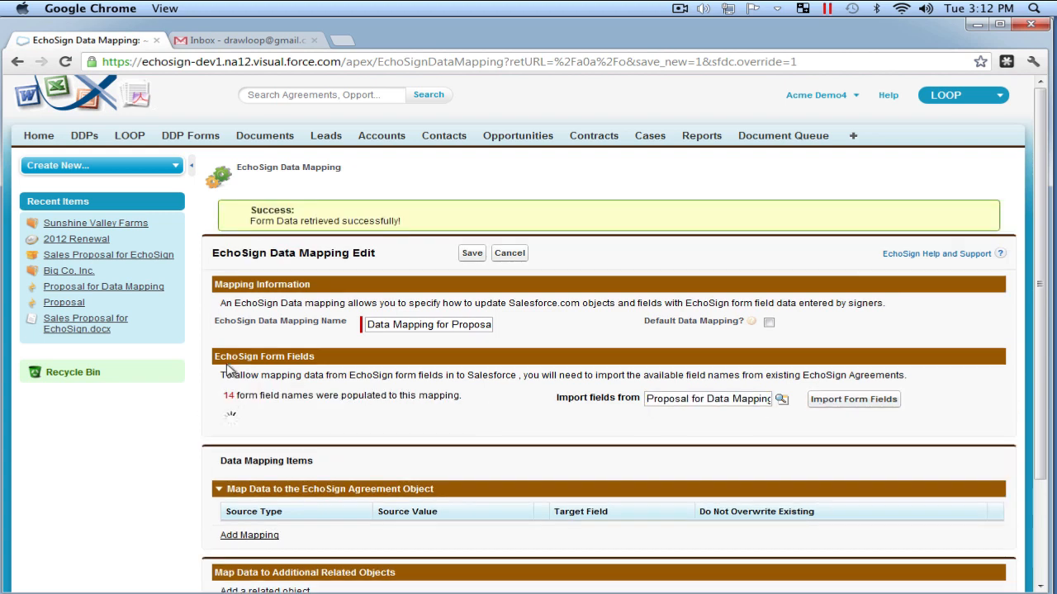
left_click_drag(225, 397, 282, 402)
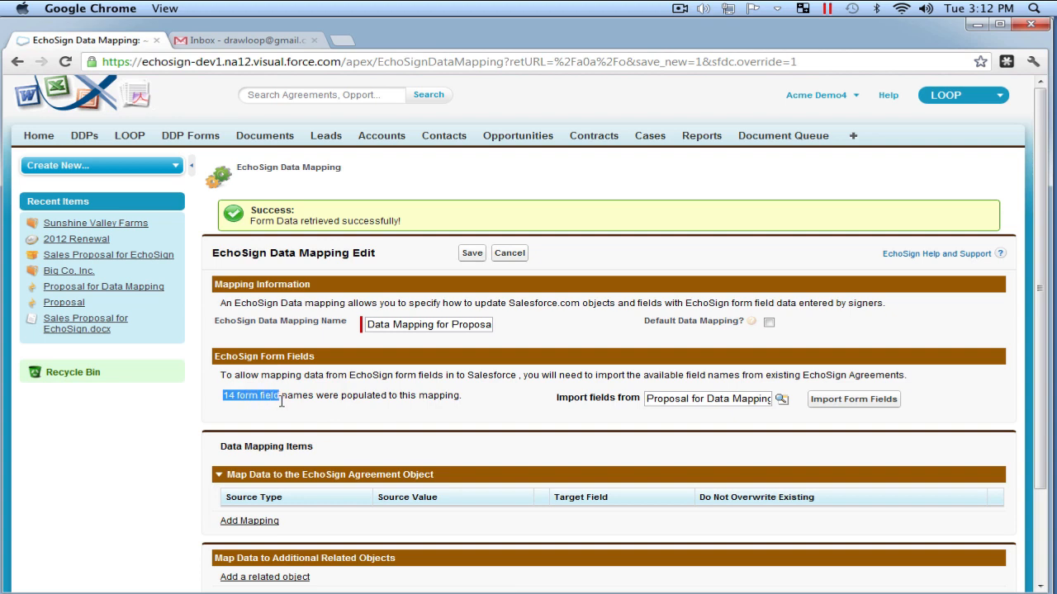
left_click(364, 419)
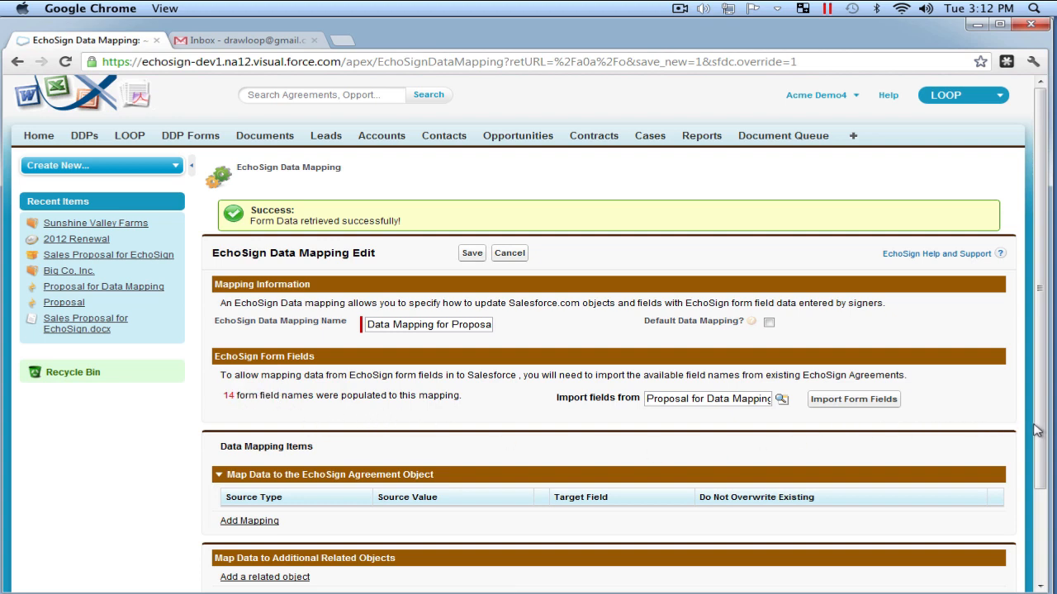
- Scroll down to review the Agreement object mapping section
left_click_drag(1039, 431, 1035, 530)
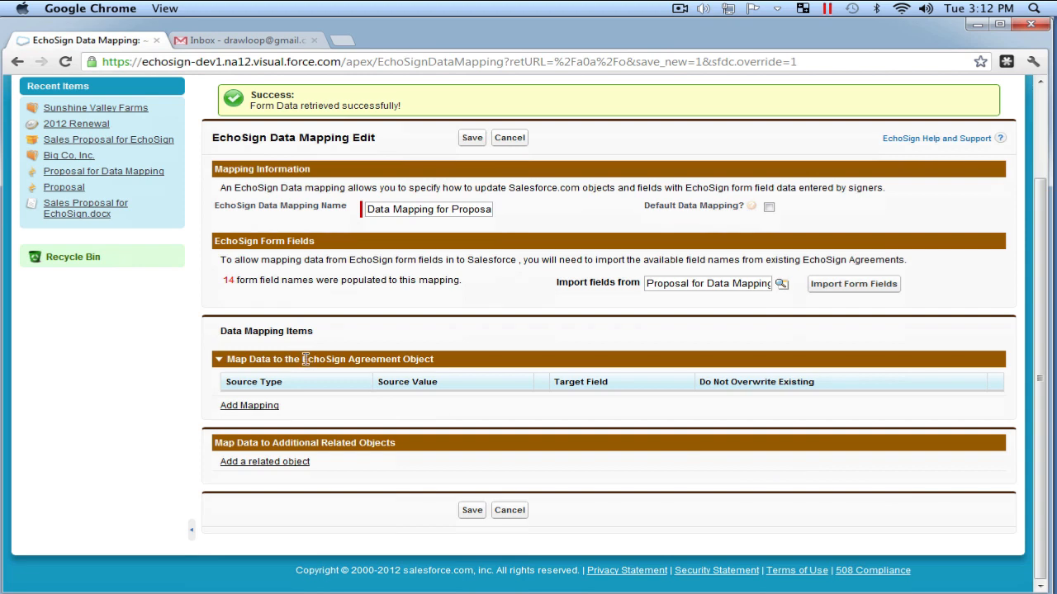
left_click_drag(304, 359, 448, 366)
left_click(448, 366)
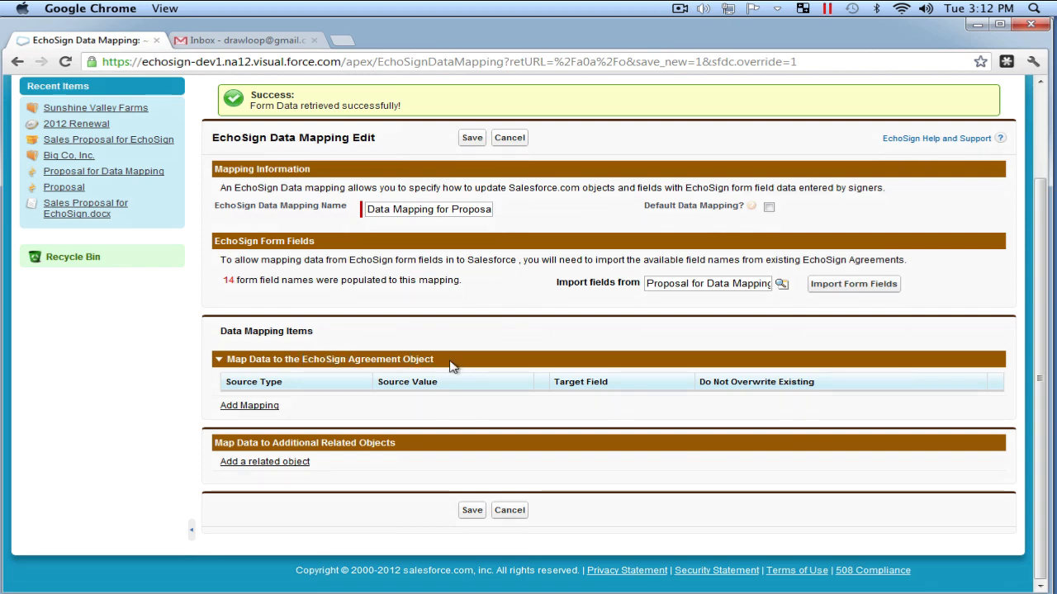
- Add an Opportunity related-object section to the data mapping
left_click(303, 468)
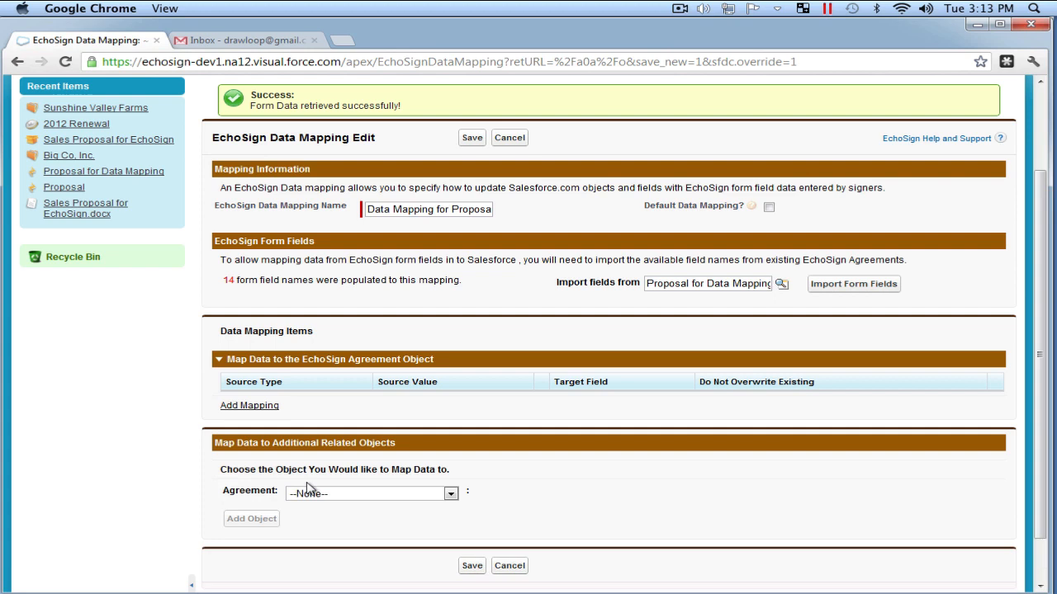
left_click(379, 493)
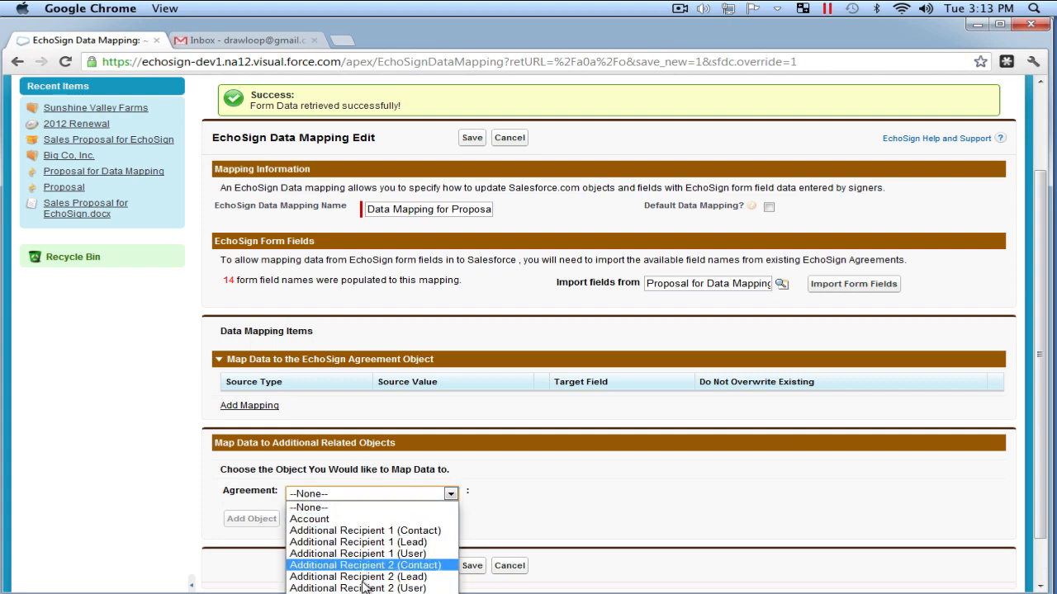
left_click(310, 592)
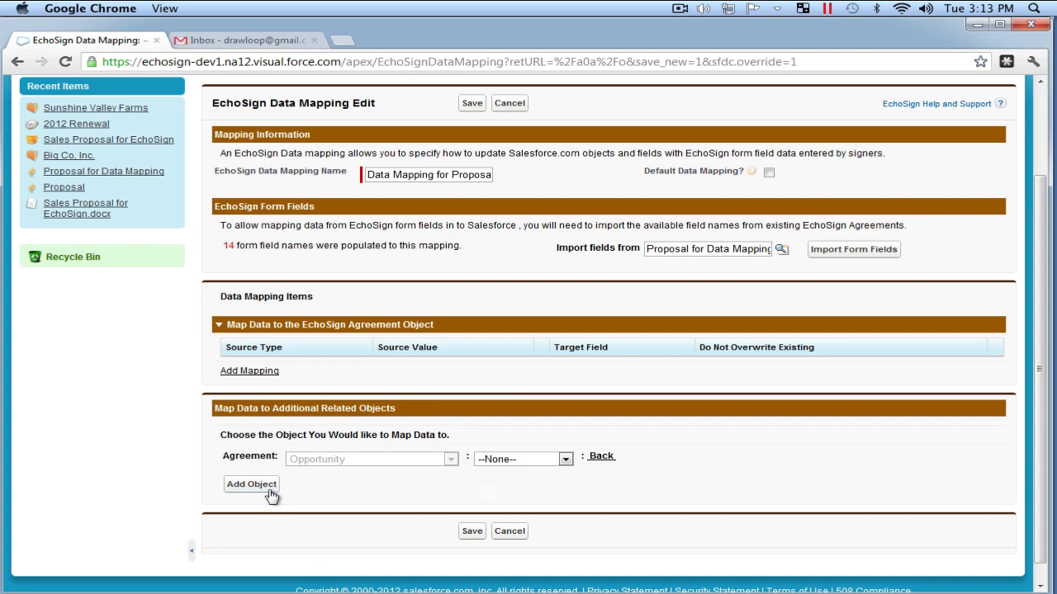
left_click(269, 490)
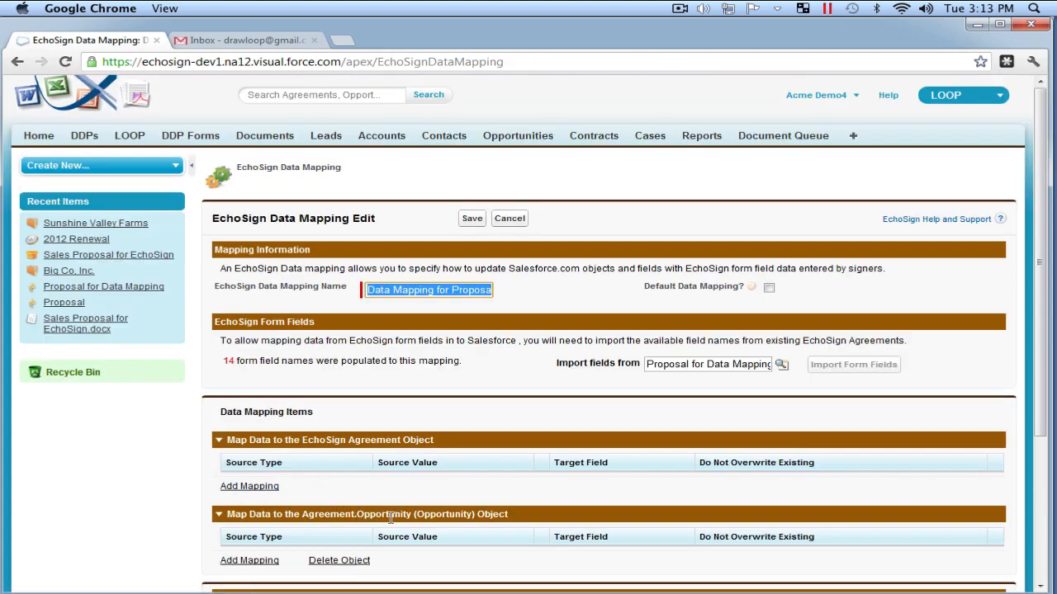
left_click(440, 515)
left_click_drag(440, 514, 510, 518)
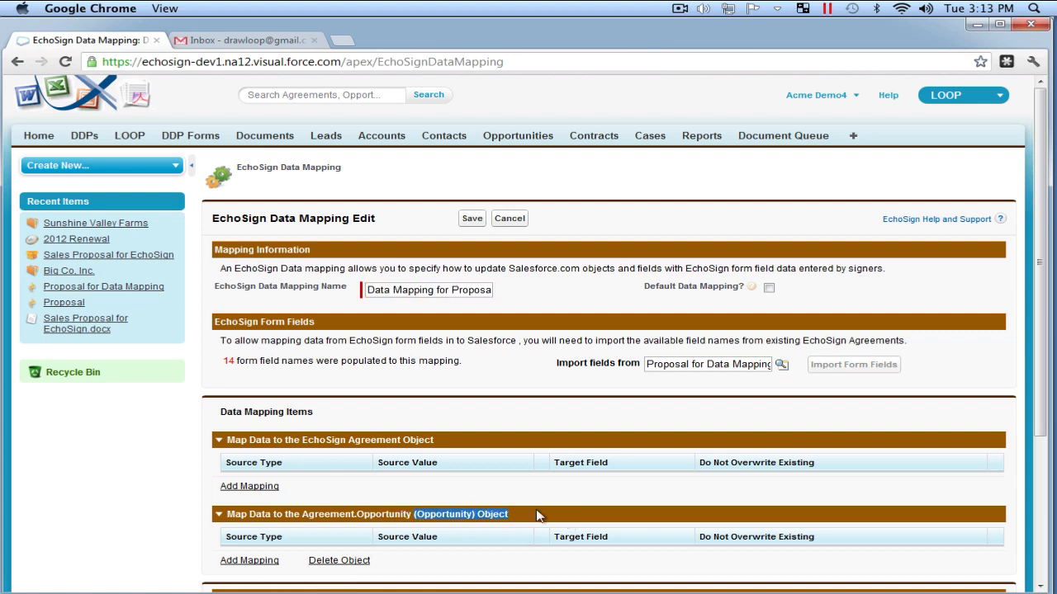
- Add an Agreement.Account (Account) object section to the data mapping
scroll(545, 510, "down", 4)
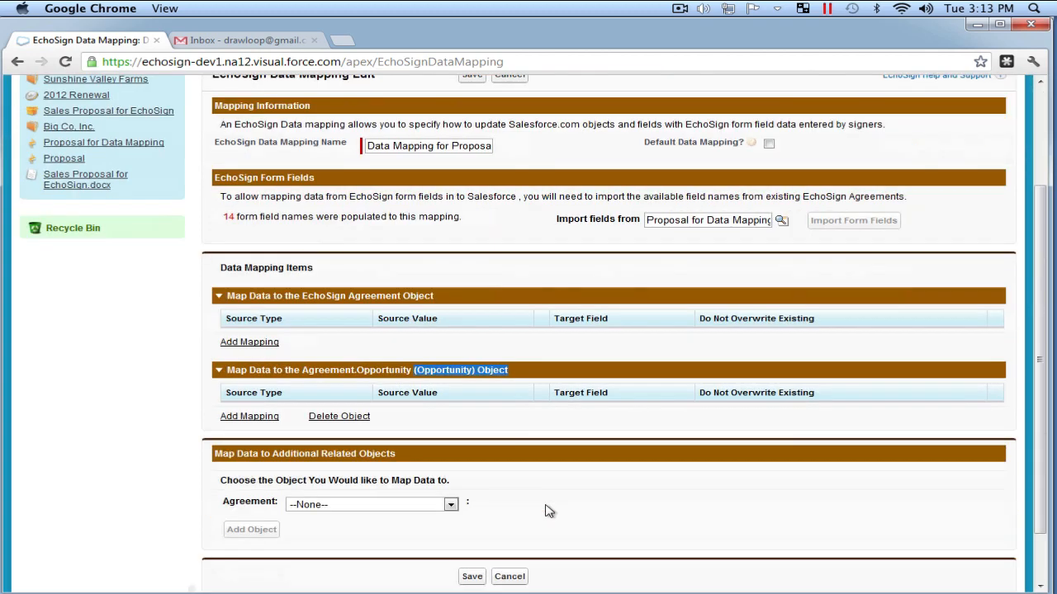
scroll(545, 511, "down", 2)
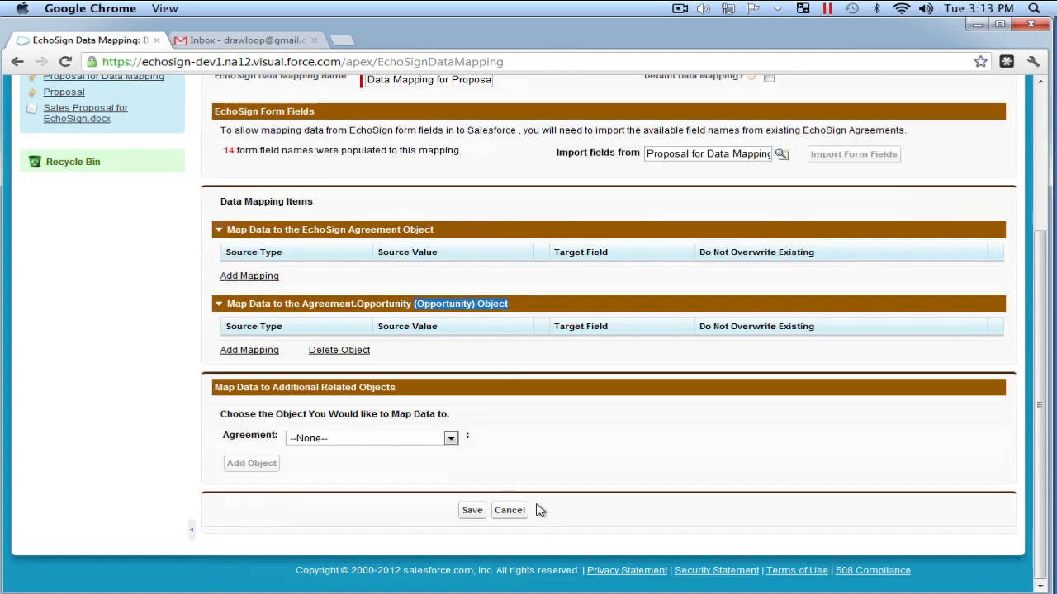
left_click(435, 447)
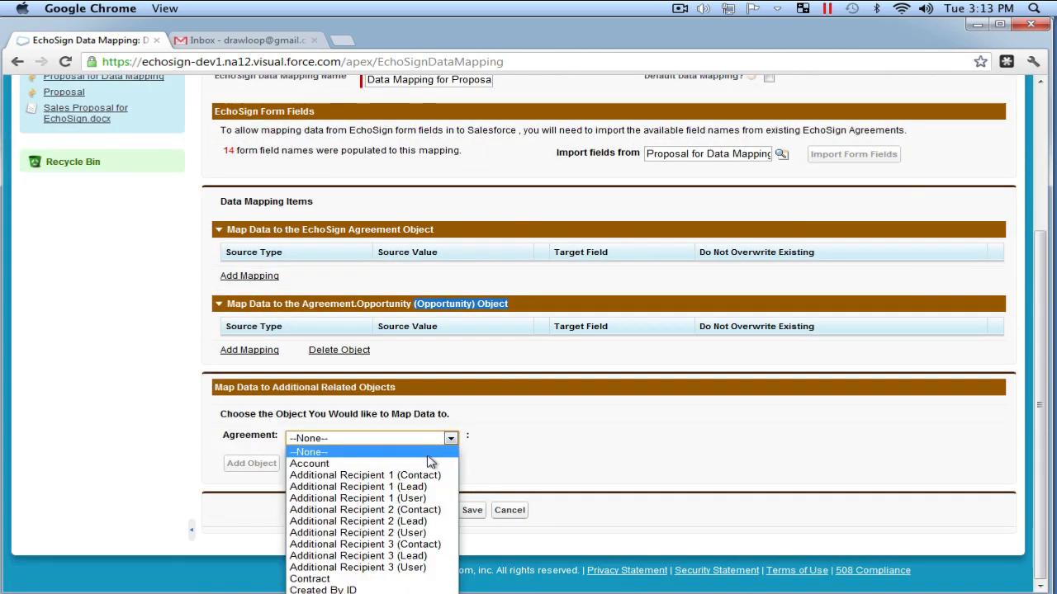
left_click(429, 464)
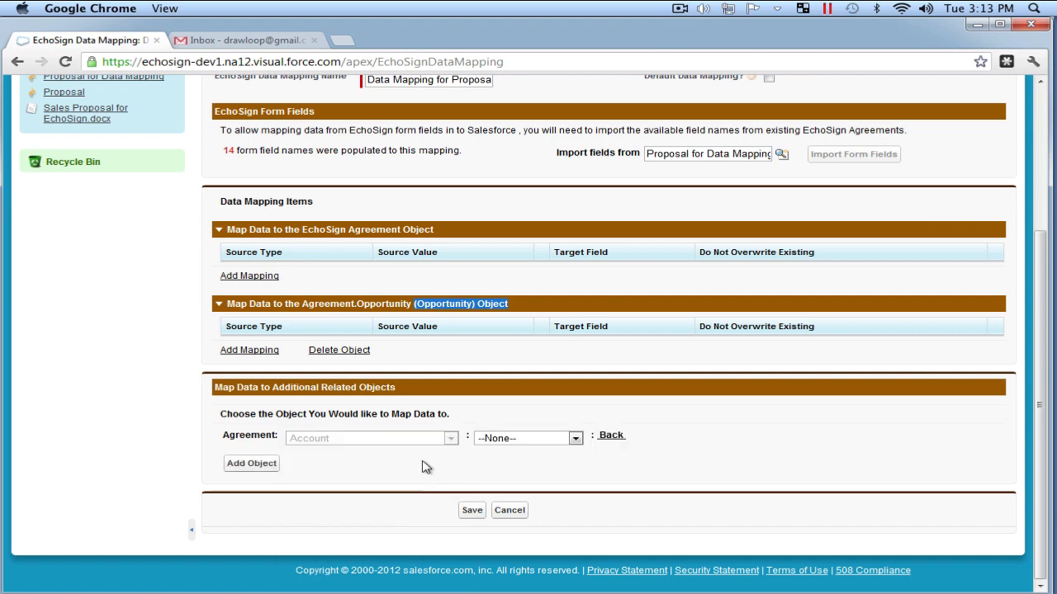
left_click(261, 468)
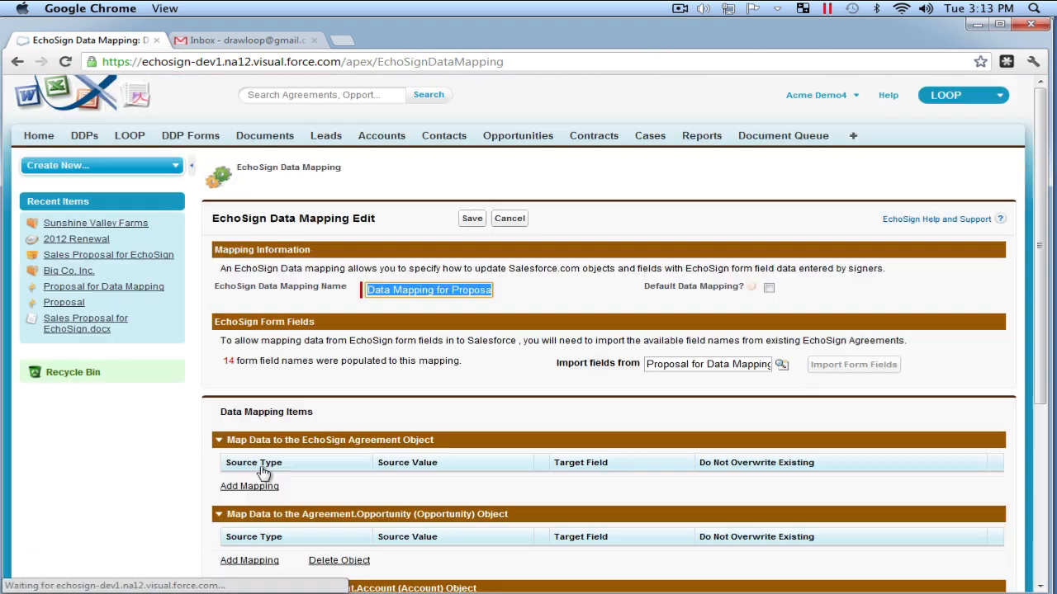
- Add an Opportunity mapping row with constant value 'Closed Won' targeting Stage (Picklist)
scroll(449, 479, "down", 4)
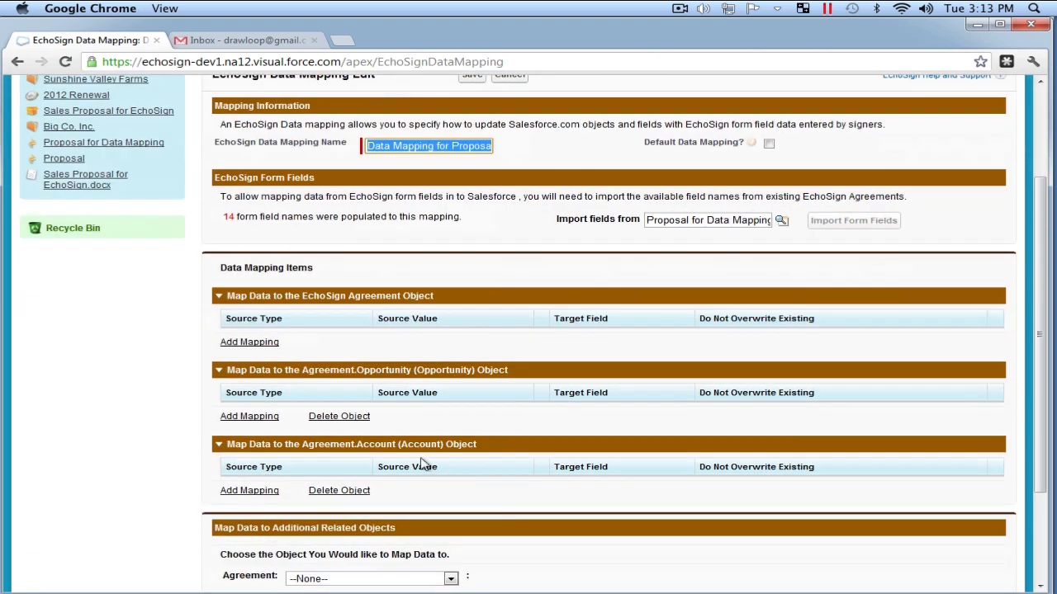
left_click_drag(404, 446, 504, 450)
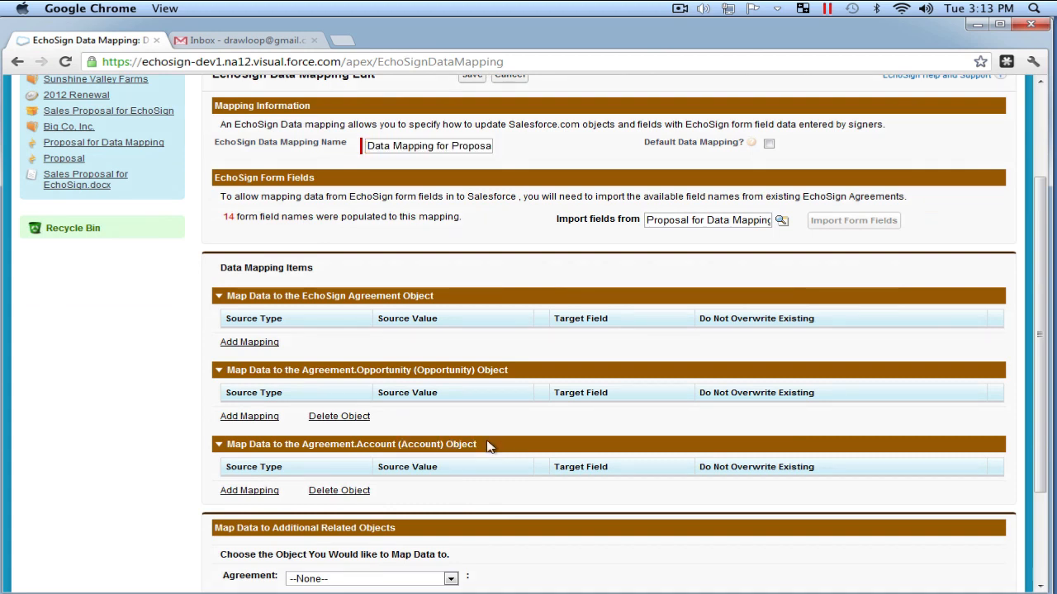
left_click(257, 419)
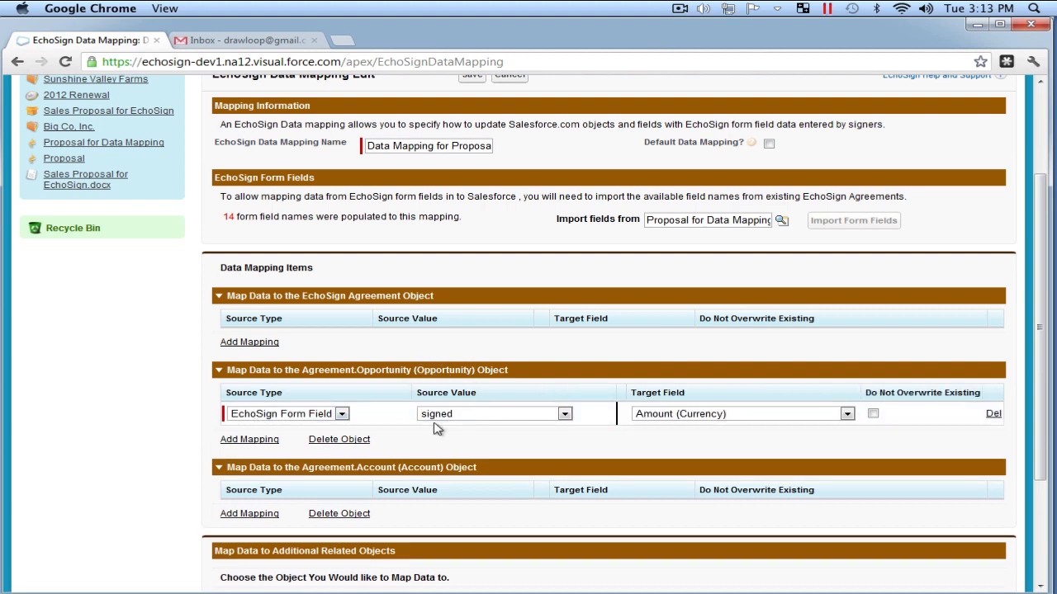
left_click(341, 414)
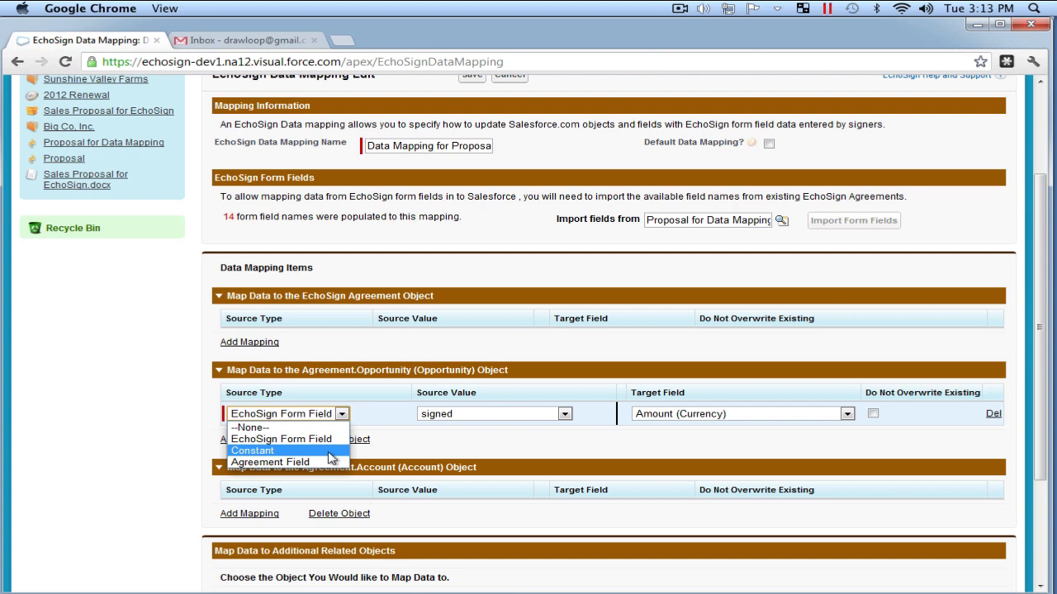
left_click(329, 452)
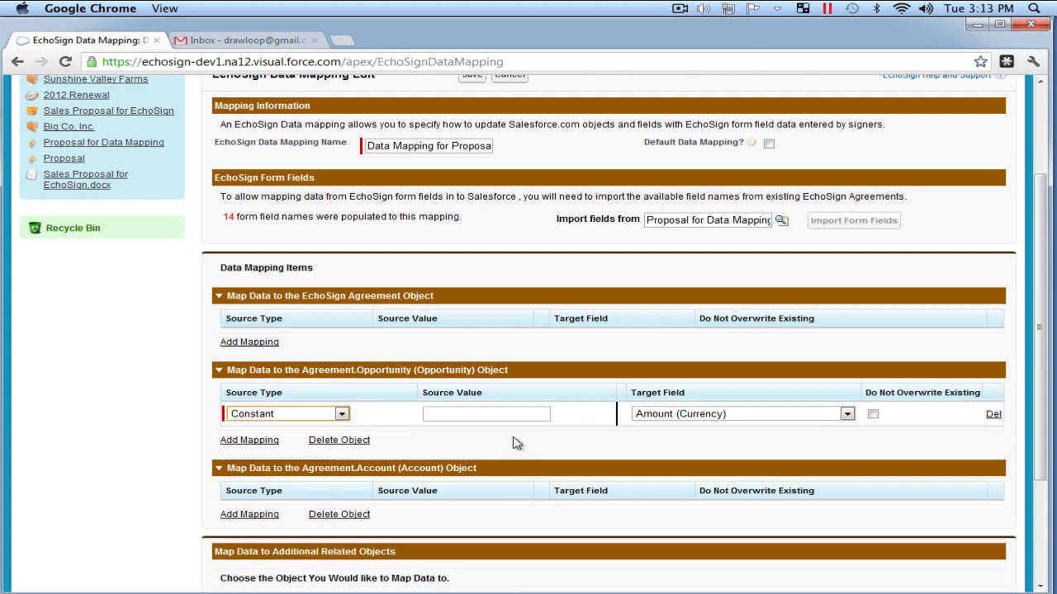
left_click(490, 414)
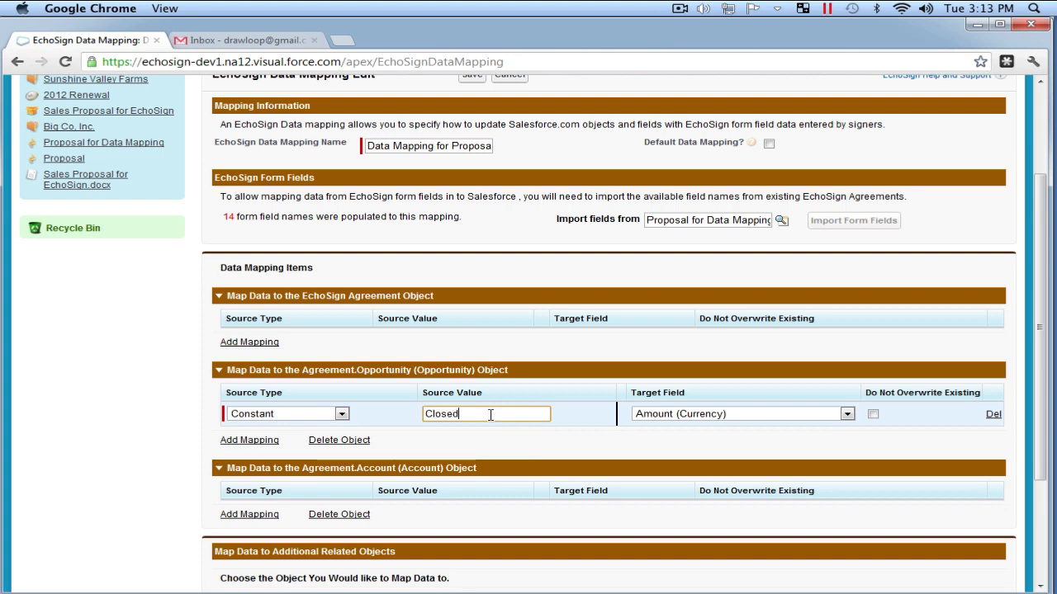
left_click(715, 417)
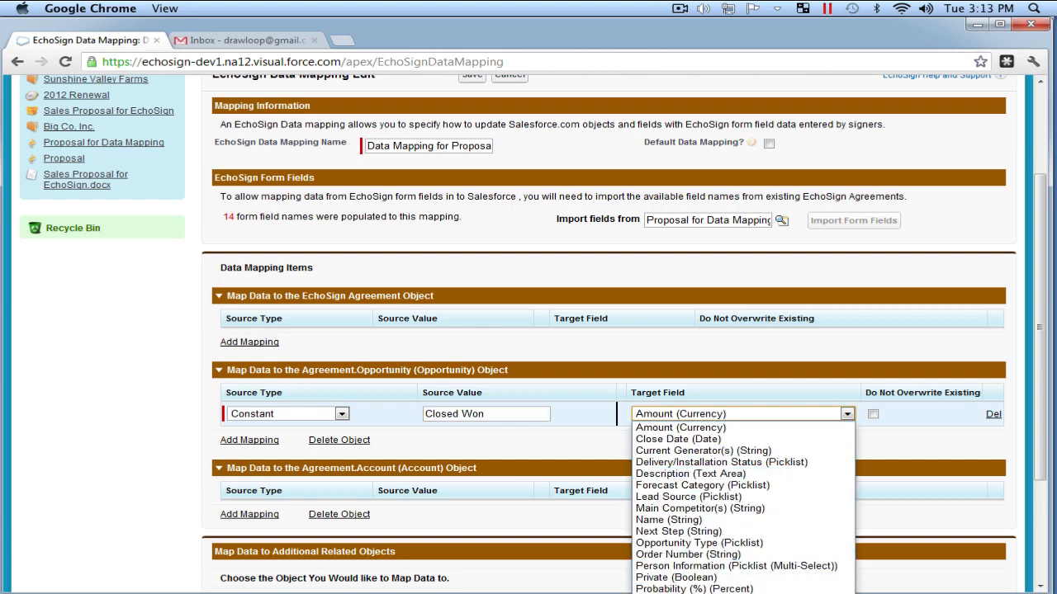
left_click(673, 593)
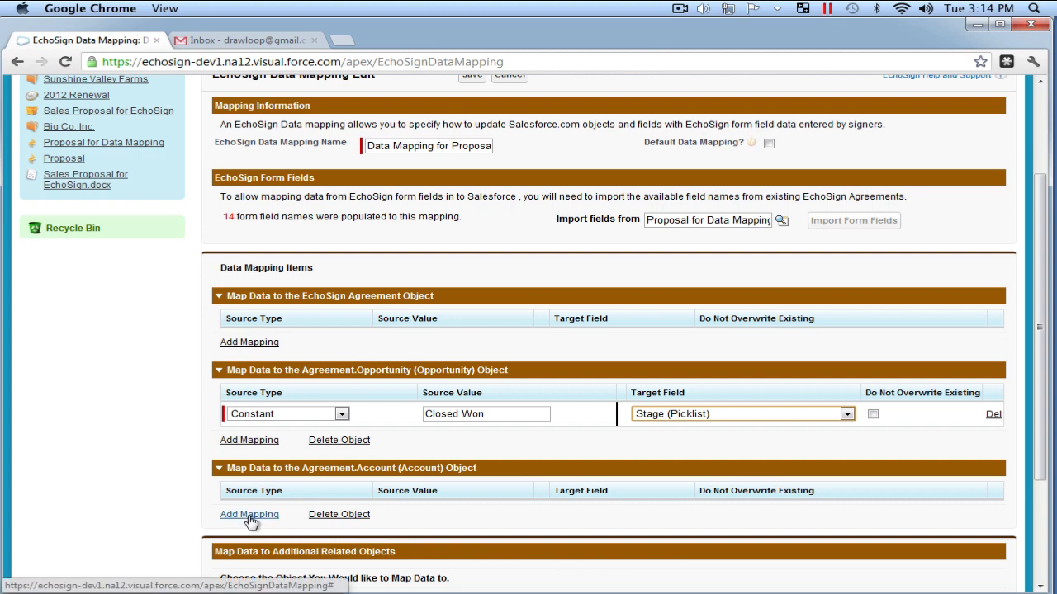
- Add eight Account mapping rows, keeping the first row's source type as EchoSign Form Field
scroll(245, 521, "down", 2)
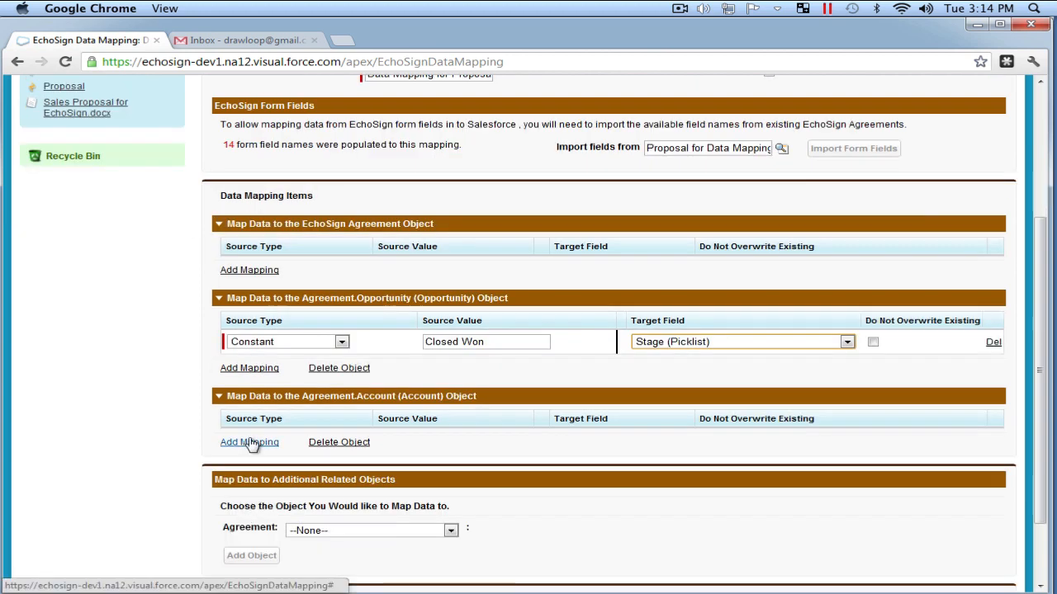
left_click(250, 447)
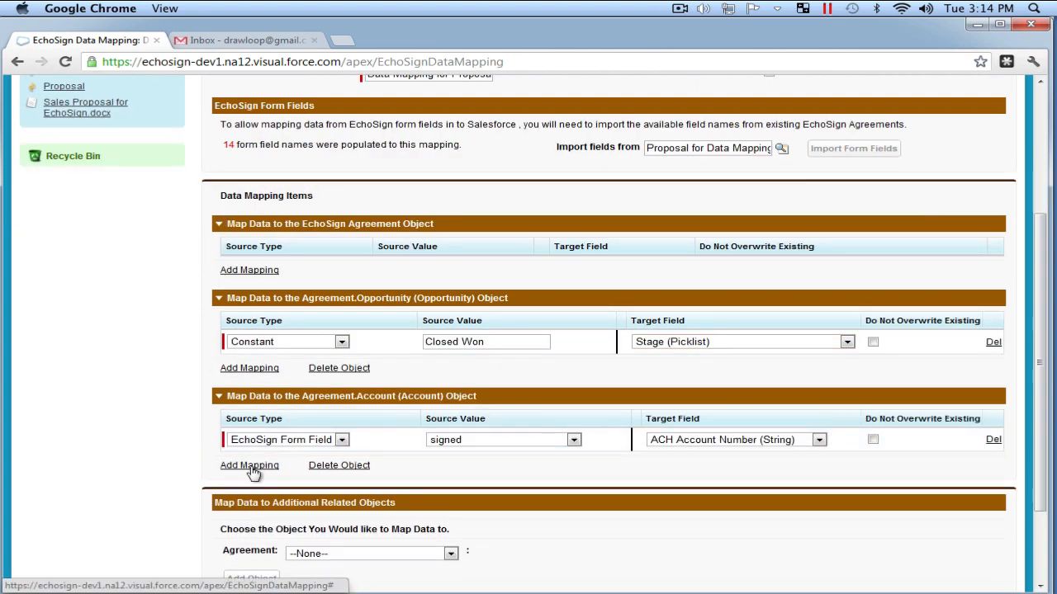
left_click(251, 470)
left_click(247, 495)
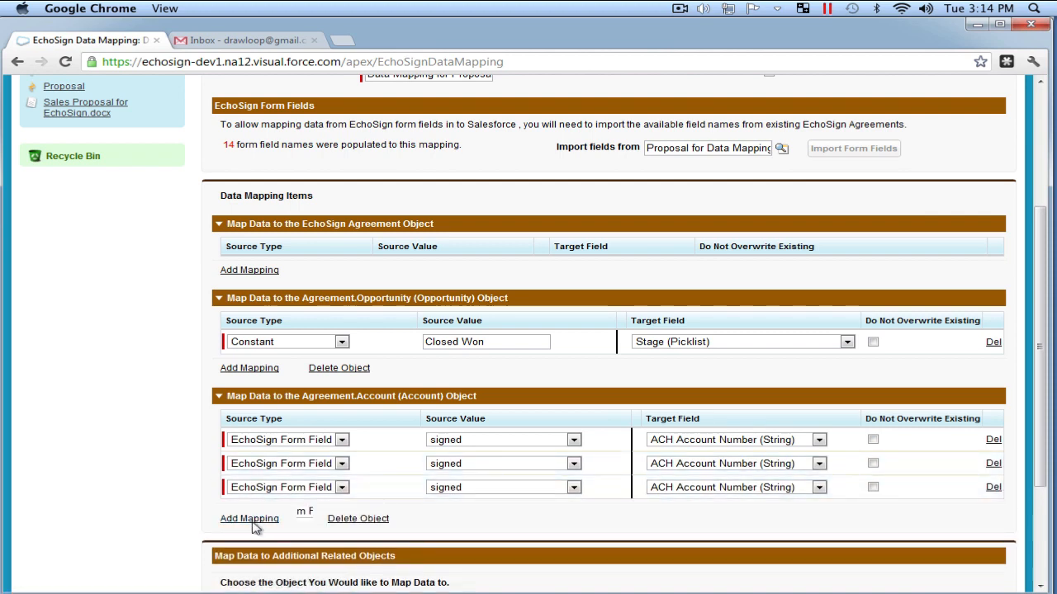
left_click(254, 543)
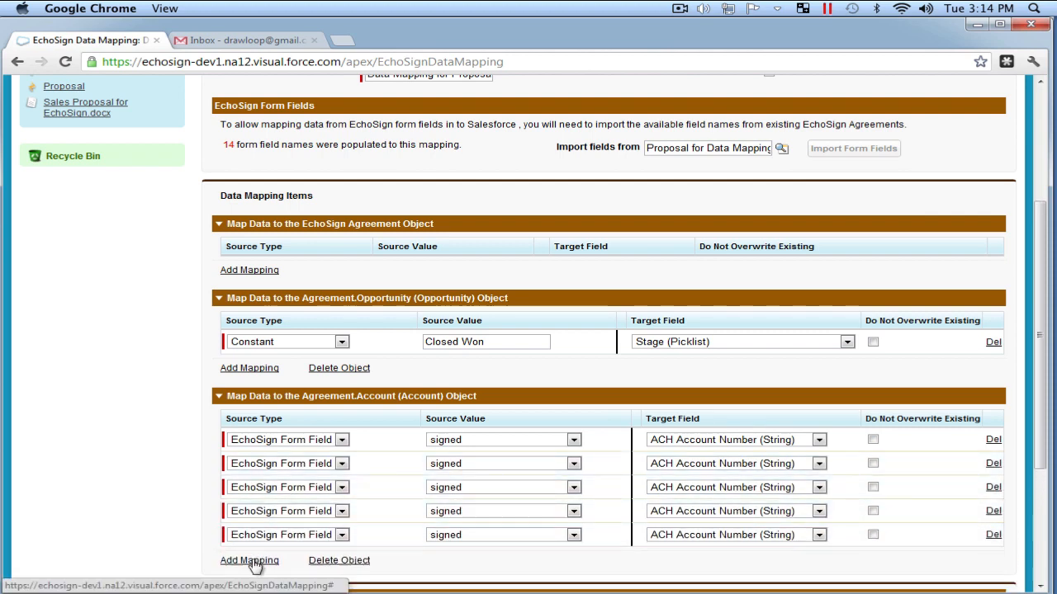
left_click(253, 558)
scroll(265, 561, "down", 2)
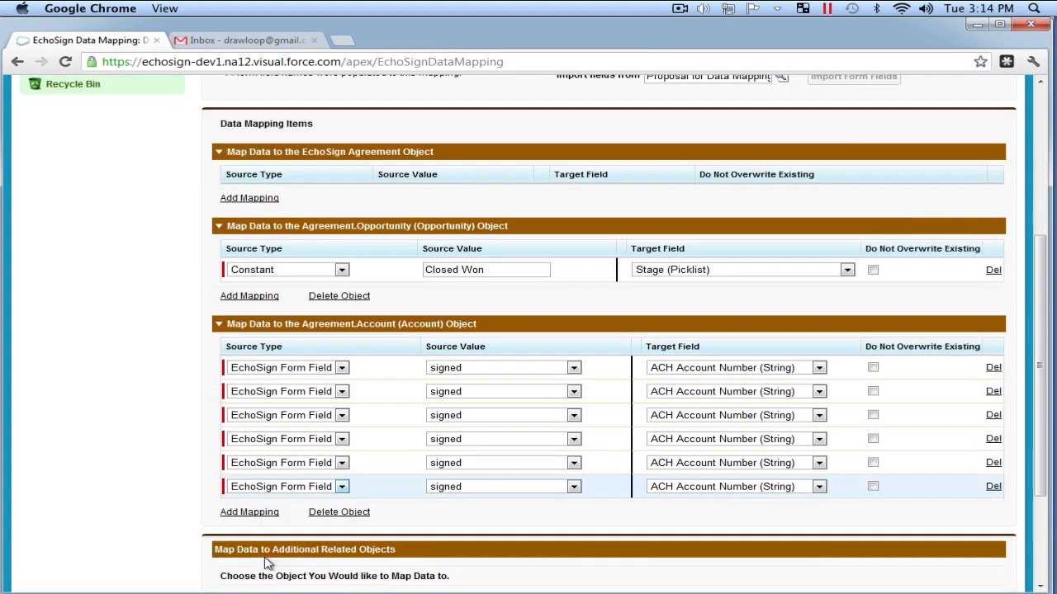
left_click(261, 518)
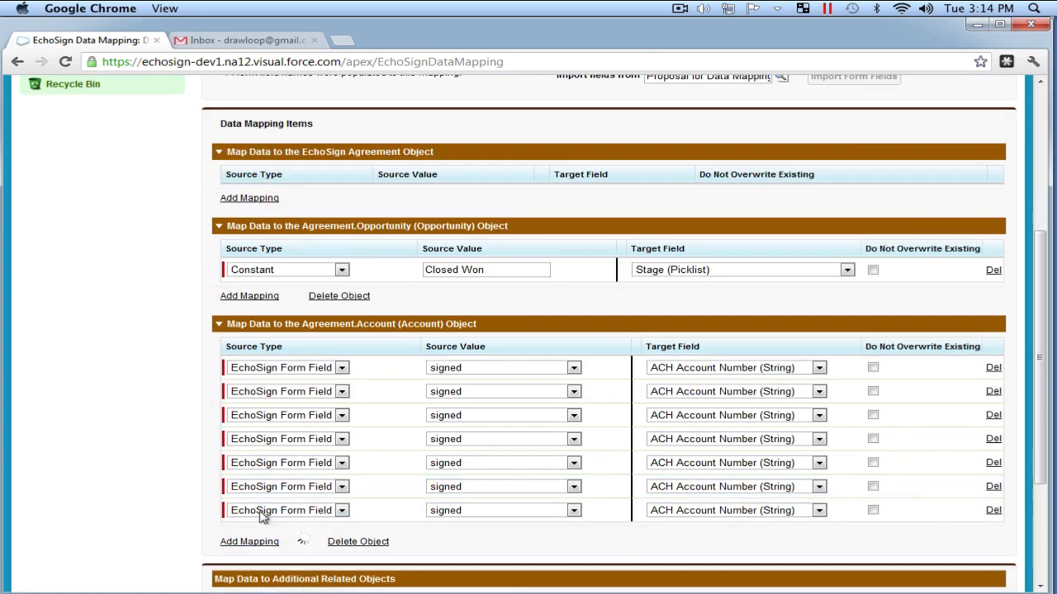
left_click(261, 541)
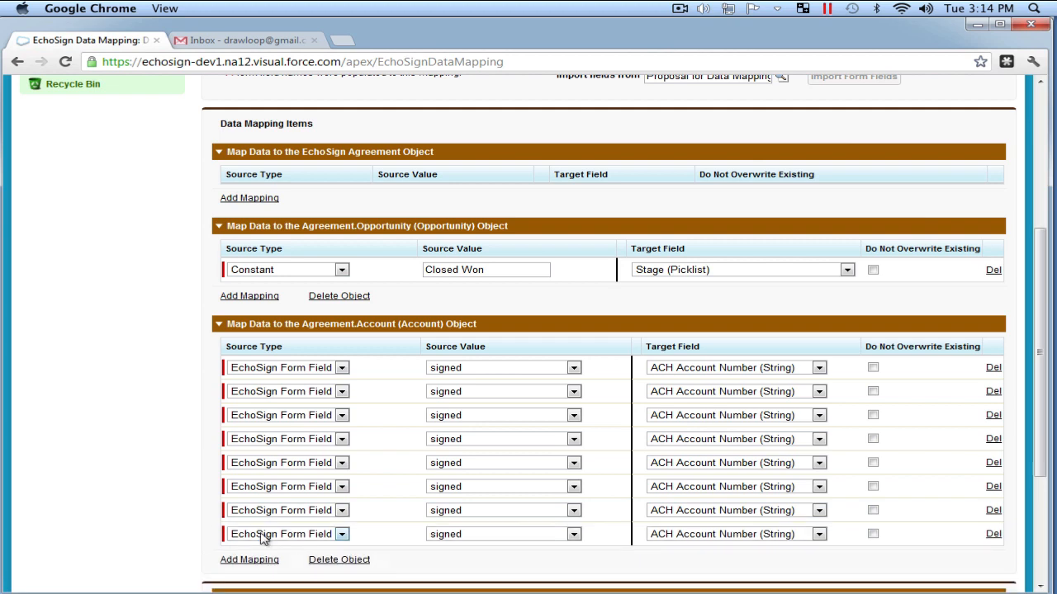
left_click(340, 367)
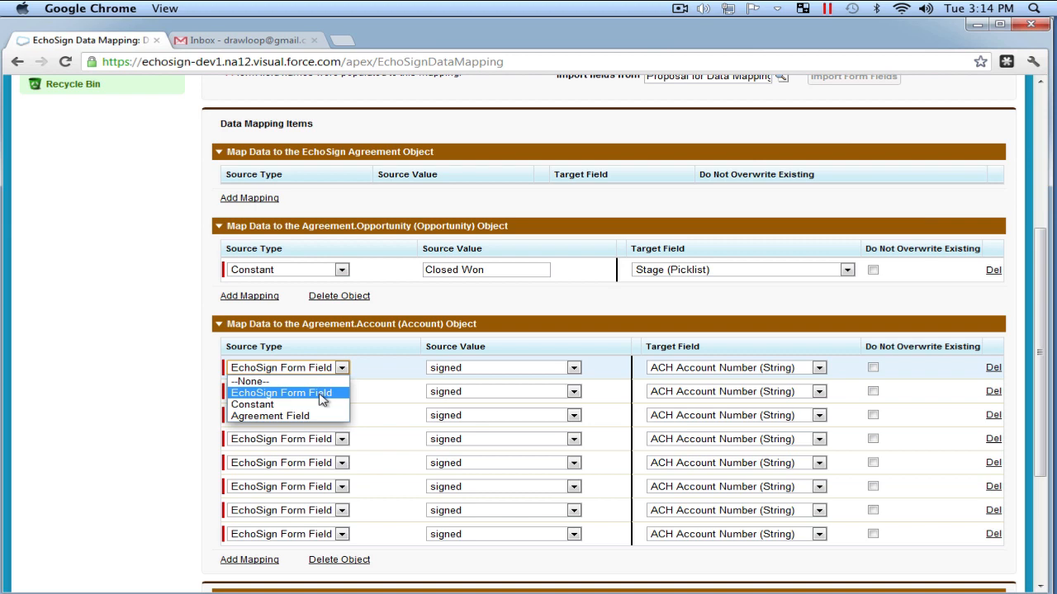
left_click(322, 400)
- Source Account rows 1-4 from signer fields AccountNum, BankName, CVC and CardExpiration
left_click(471, 369)
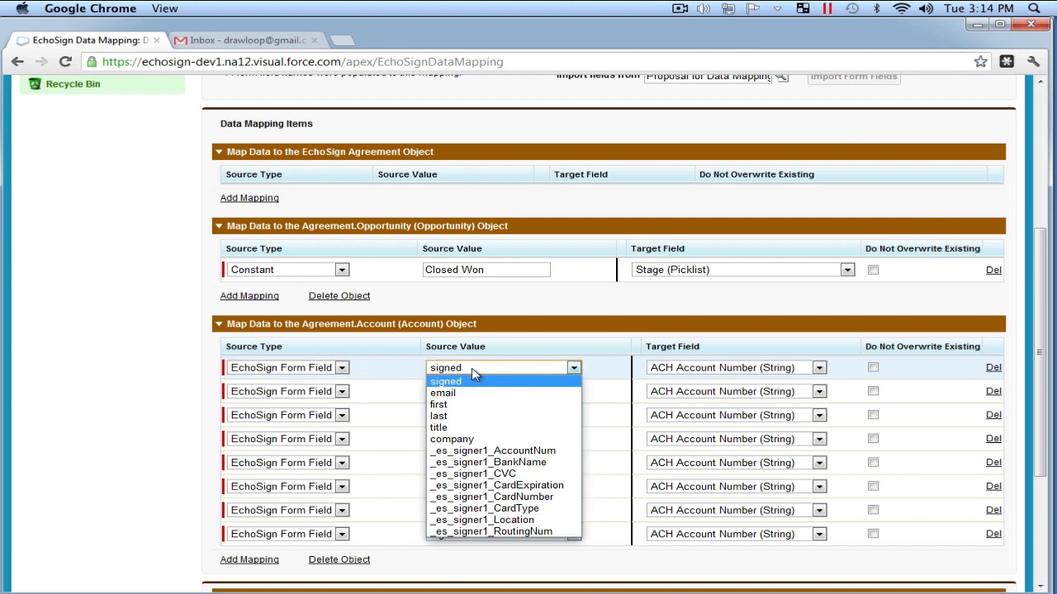
left_click(487, 451)
left_click(483, 393)
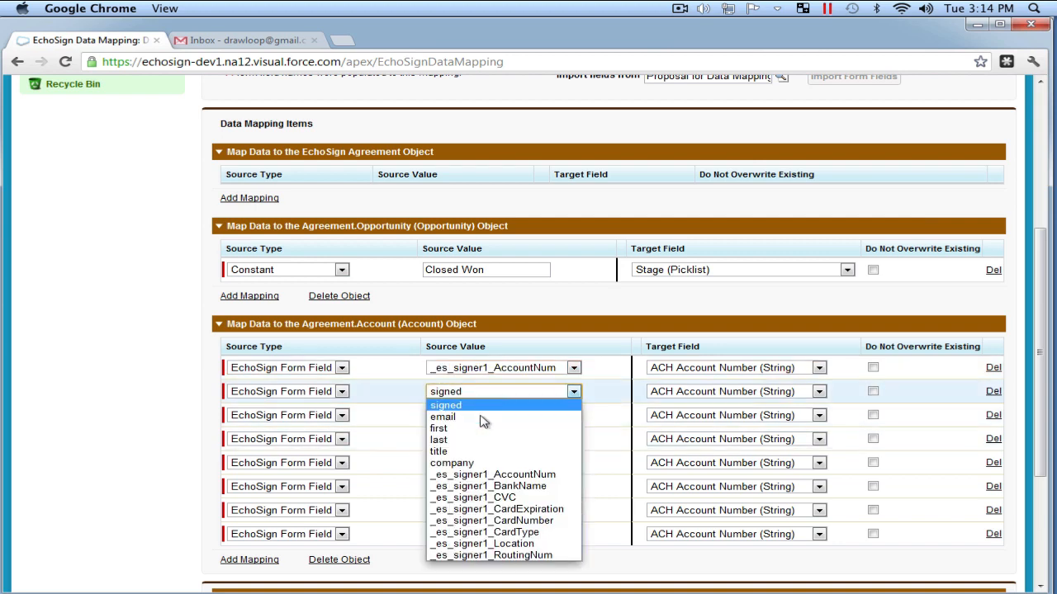
left_click(494, 486)
left_click(488, 417)
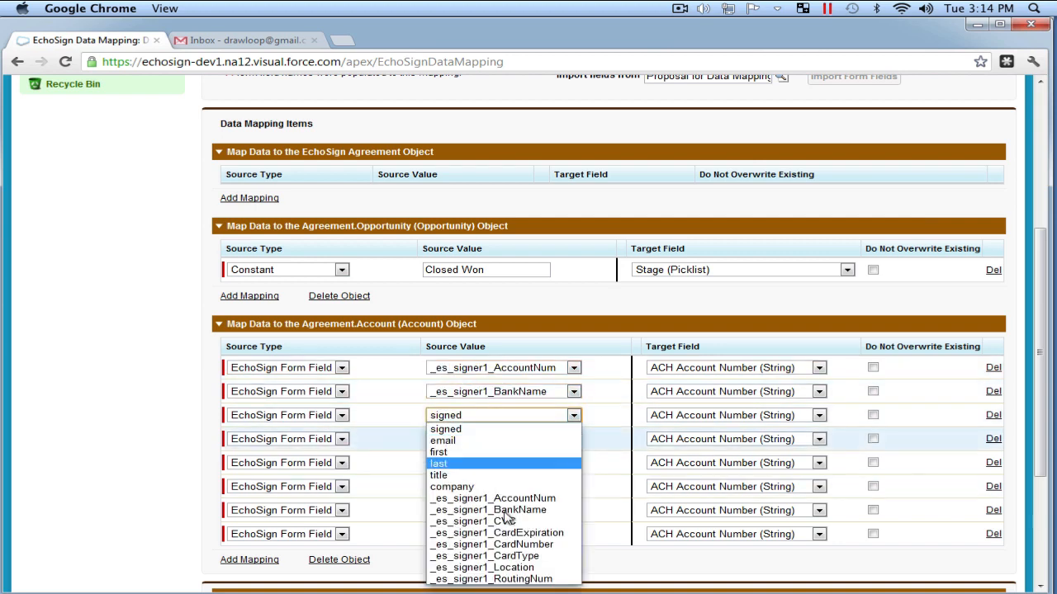
left_click(507, 526)
left_click(500, 441)
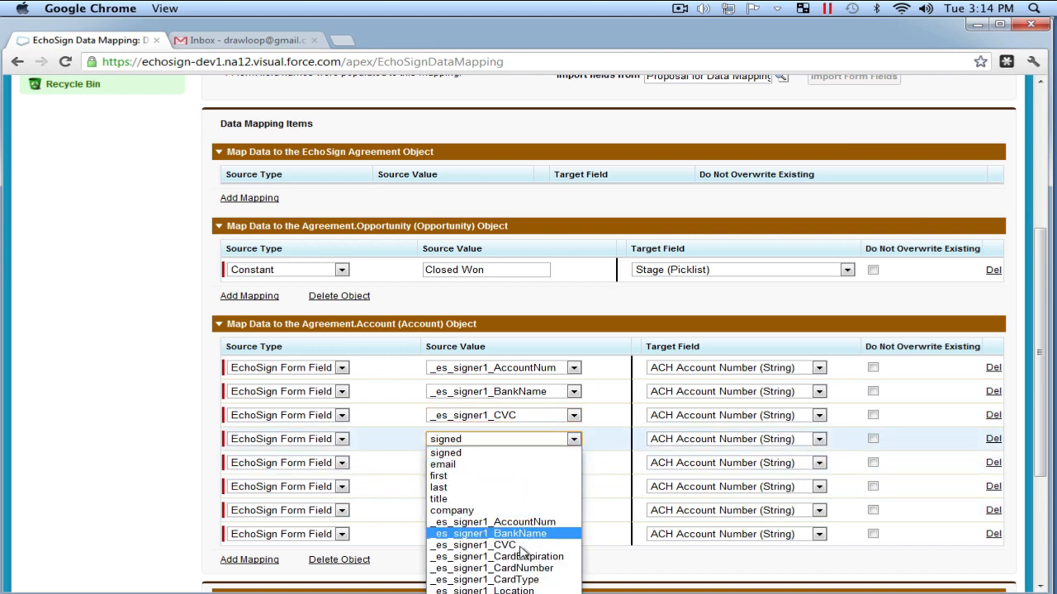
left_click(524, 557)
- Source Account rows 5-8 from signer fields CardNumber, CardType, Location and RoutingNum
left_click(508, 464)
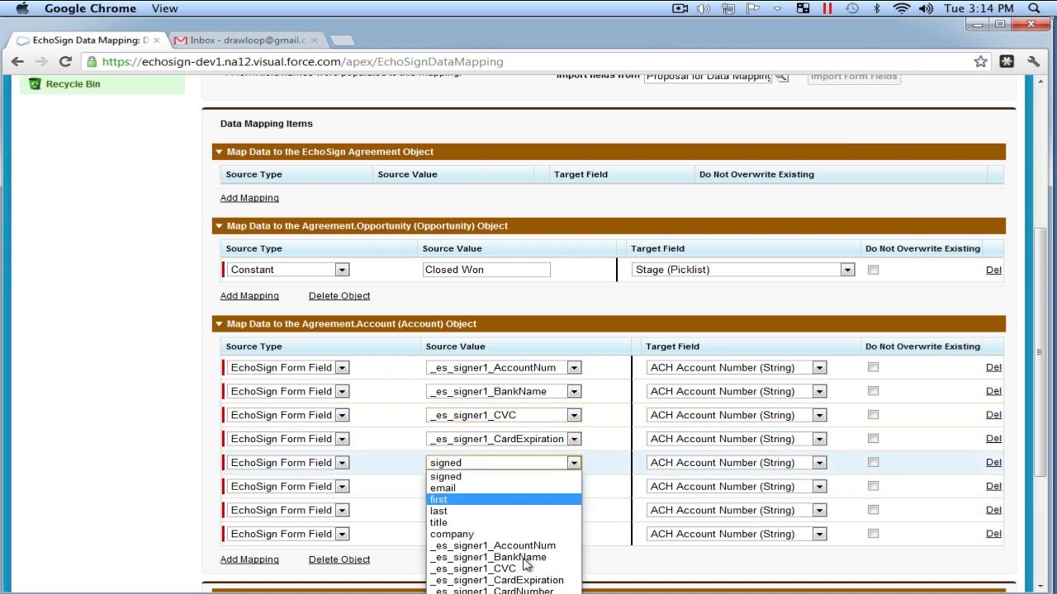
left_click(532, 592)
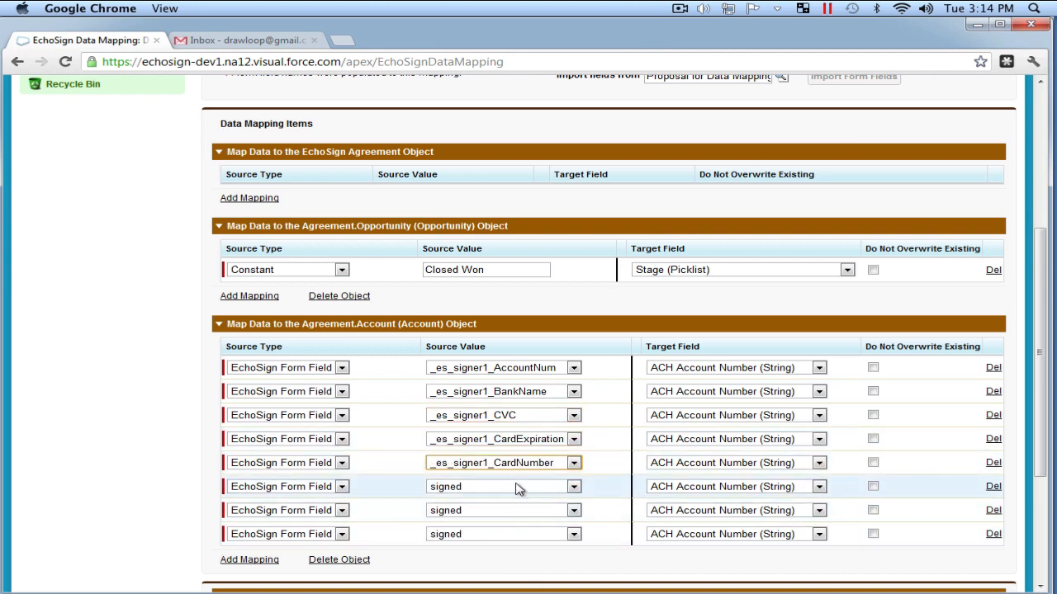
left_click(520, 487)
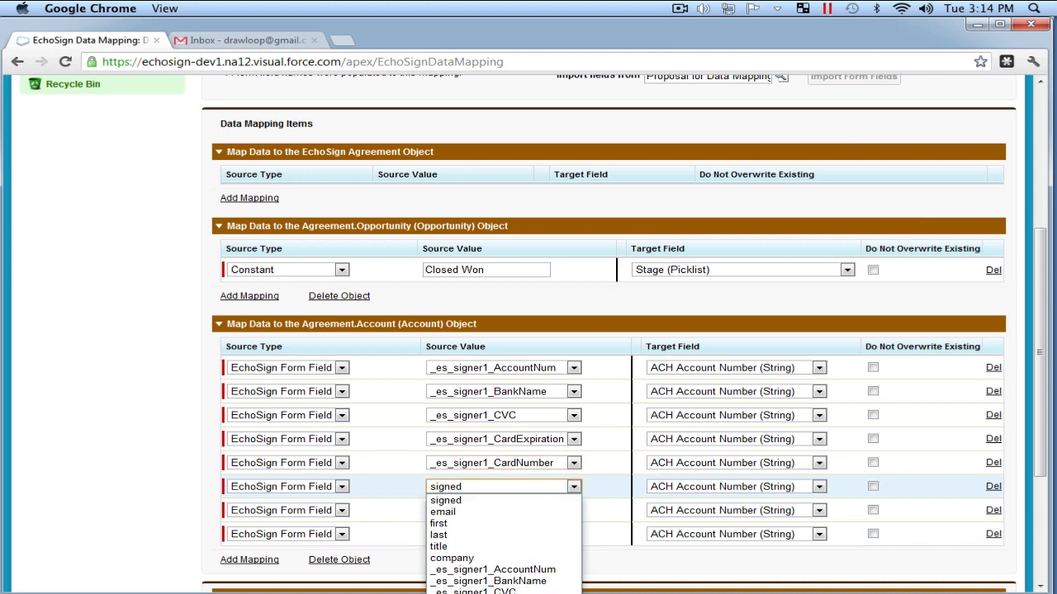
left_click(496, 591)
left_click(537, 510)
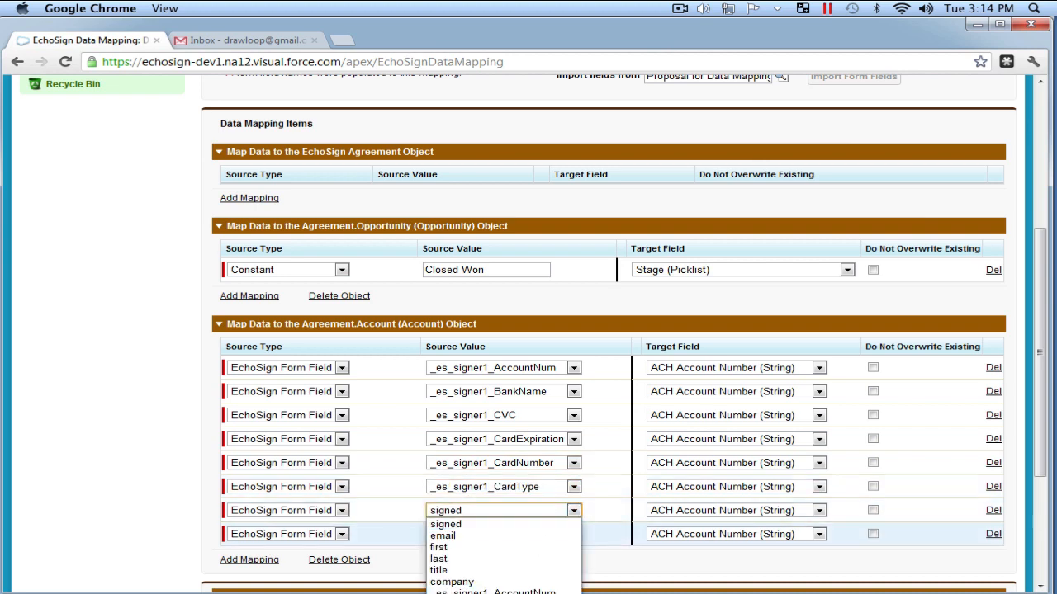
left_click(512, 591)
left_click(504, 534)
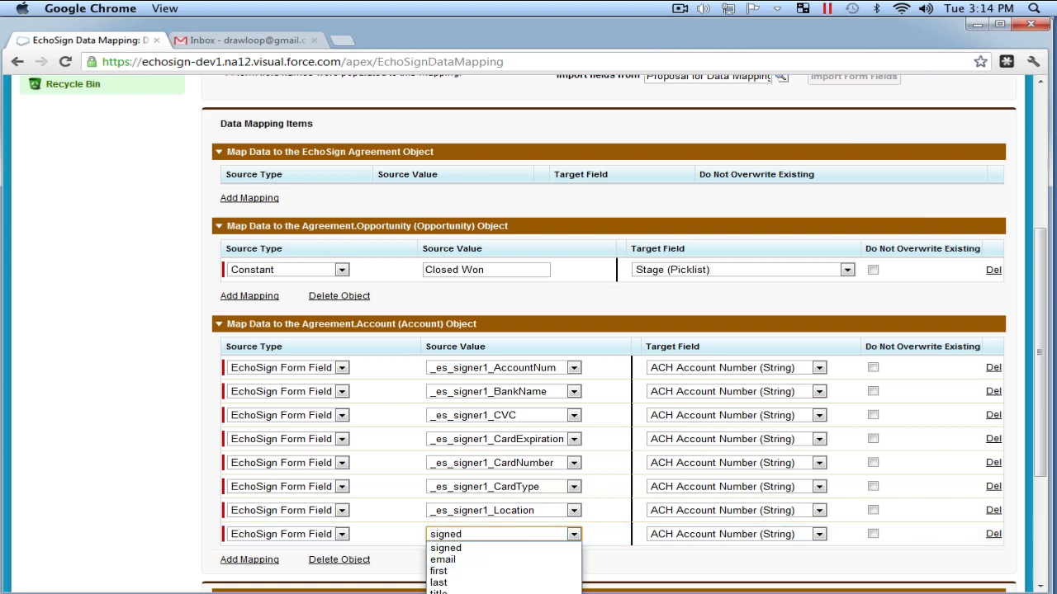
left_click(503, 591)
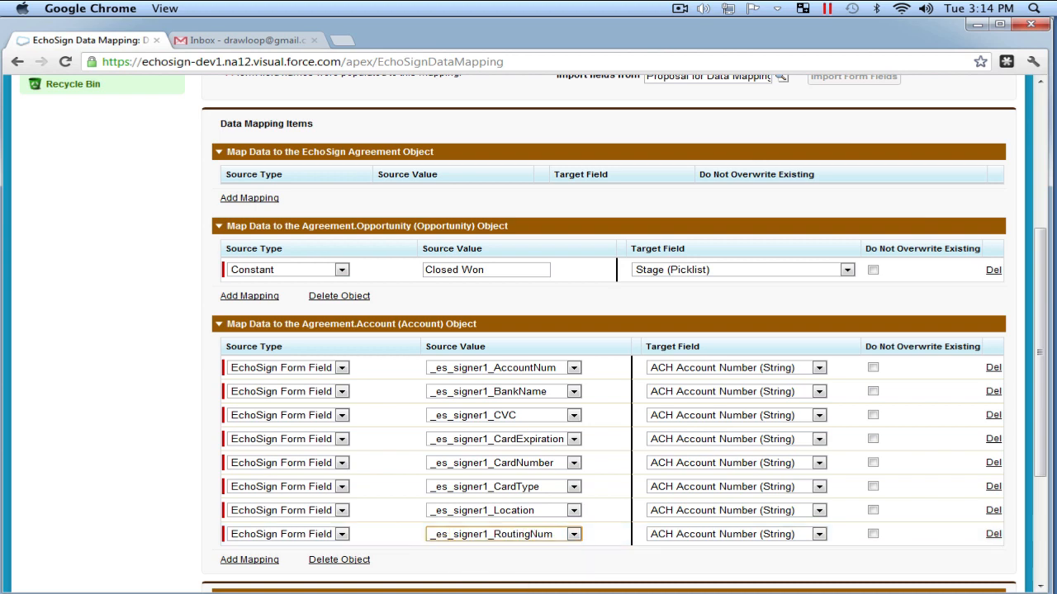
left_click(708, 368)
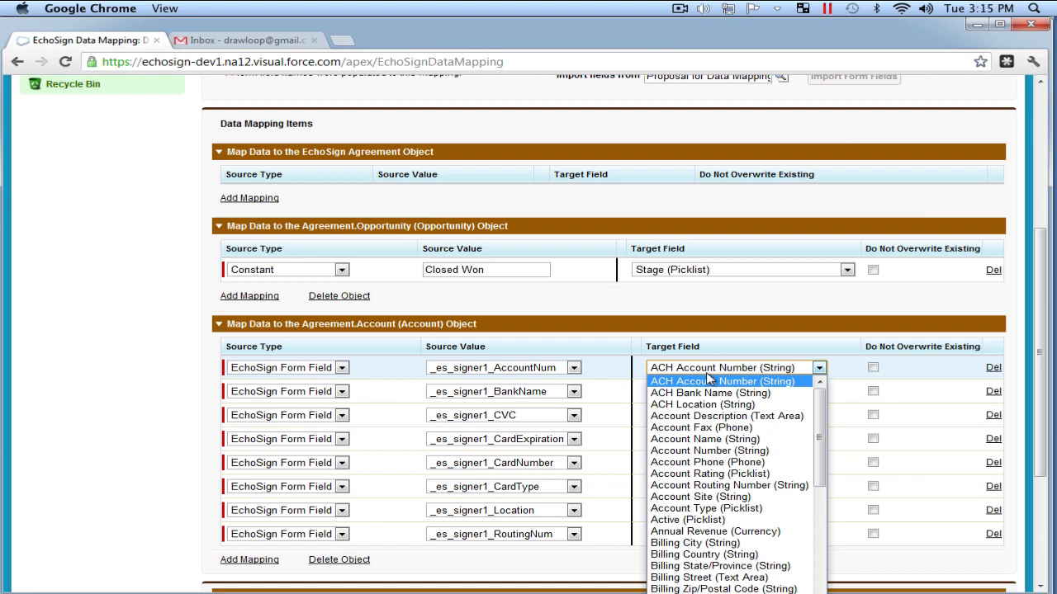
- Target rows 1-5 at ACH Account Number, ACH Bank Name, Credit Card CVC, Expiration and Number
left_click(714, 383)
left_click(715, 394)
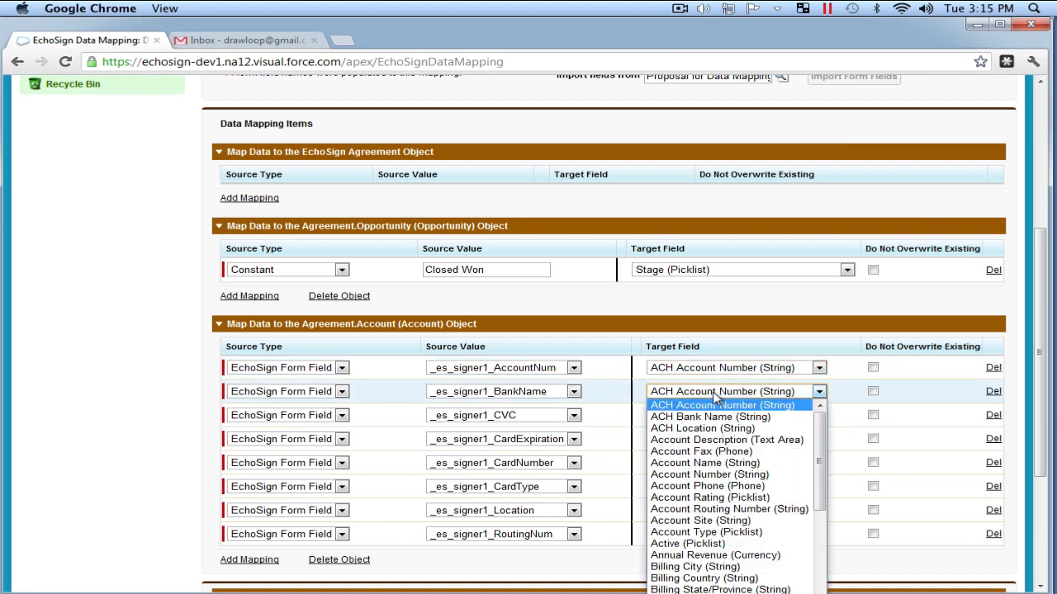
left_click(716, 416)
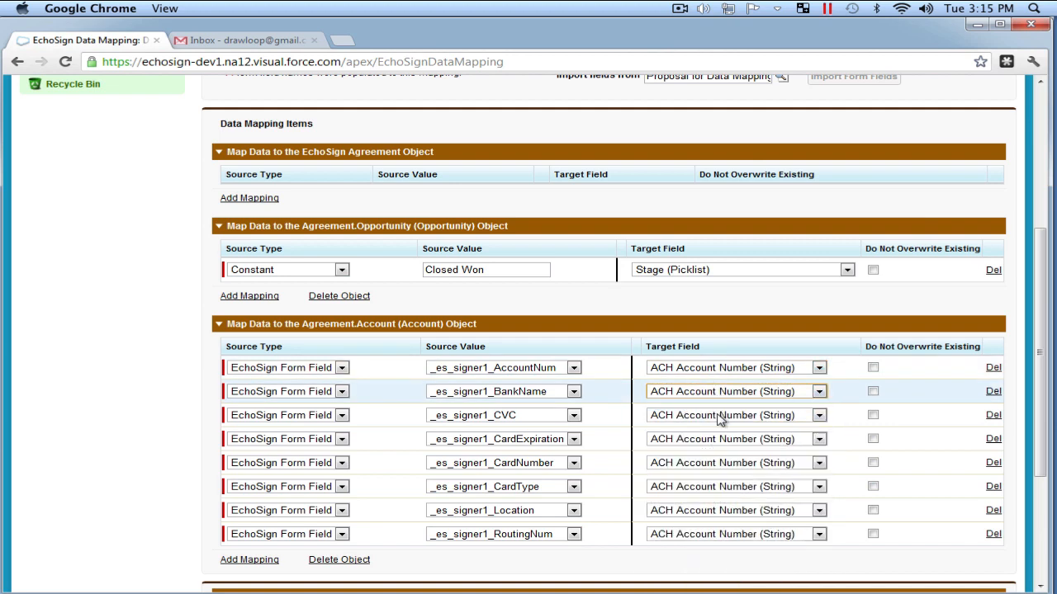
left_click(718, 415)
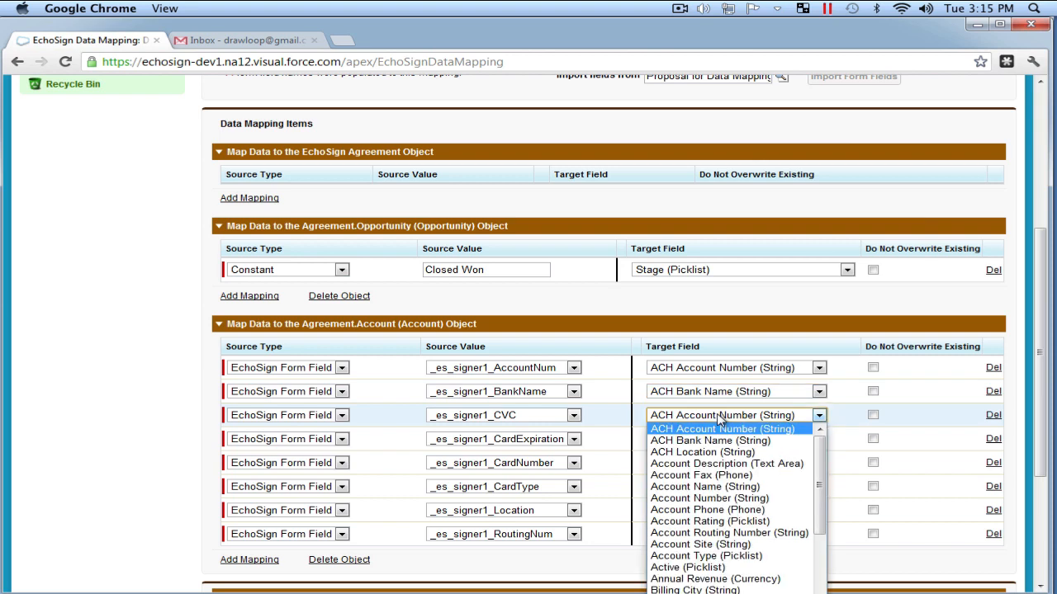
left_click(726, 592)
left_click(723, 440)
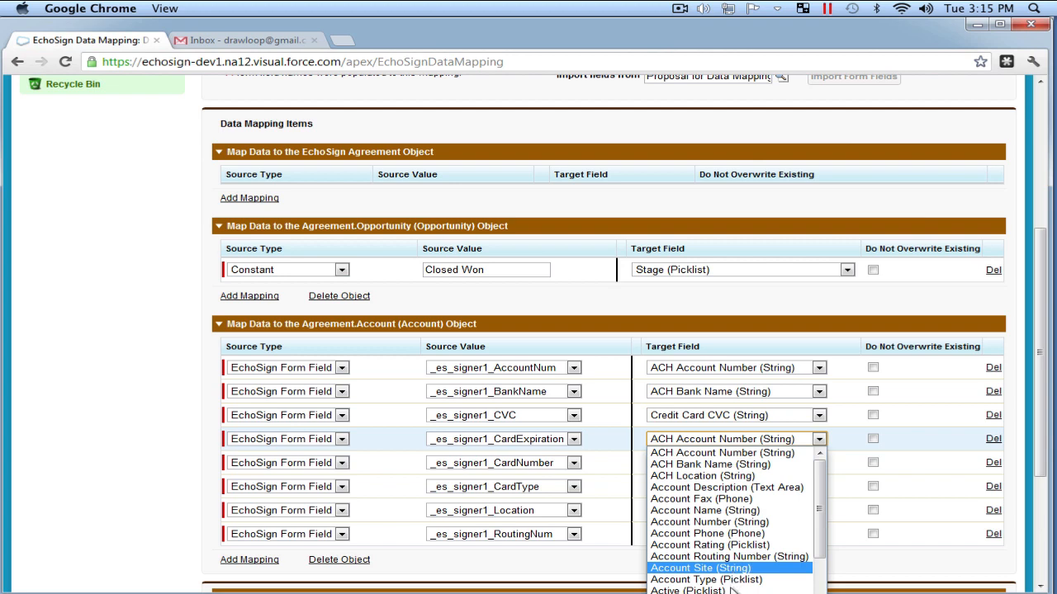
scroll(733, 593, "down", 2)
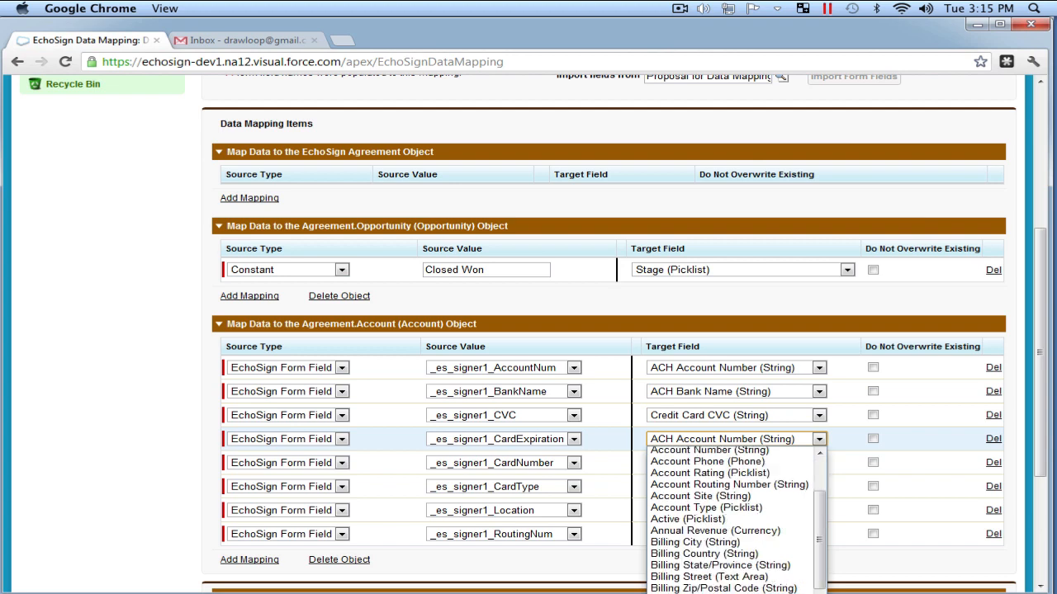
left_click(727, 593)
left_click(723, 463)
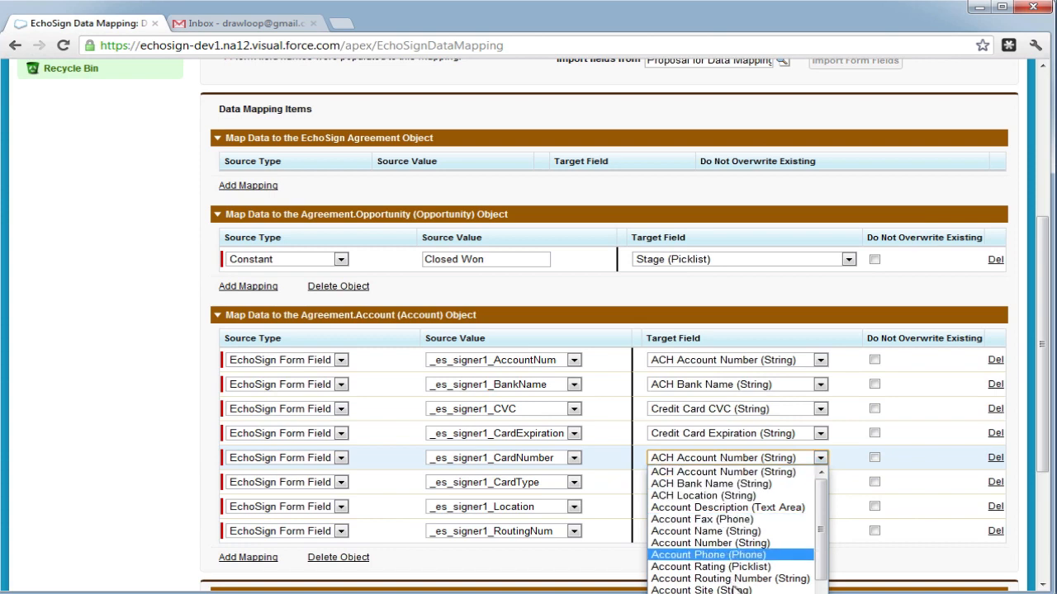
scroll(727, 562, "down", 2)
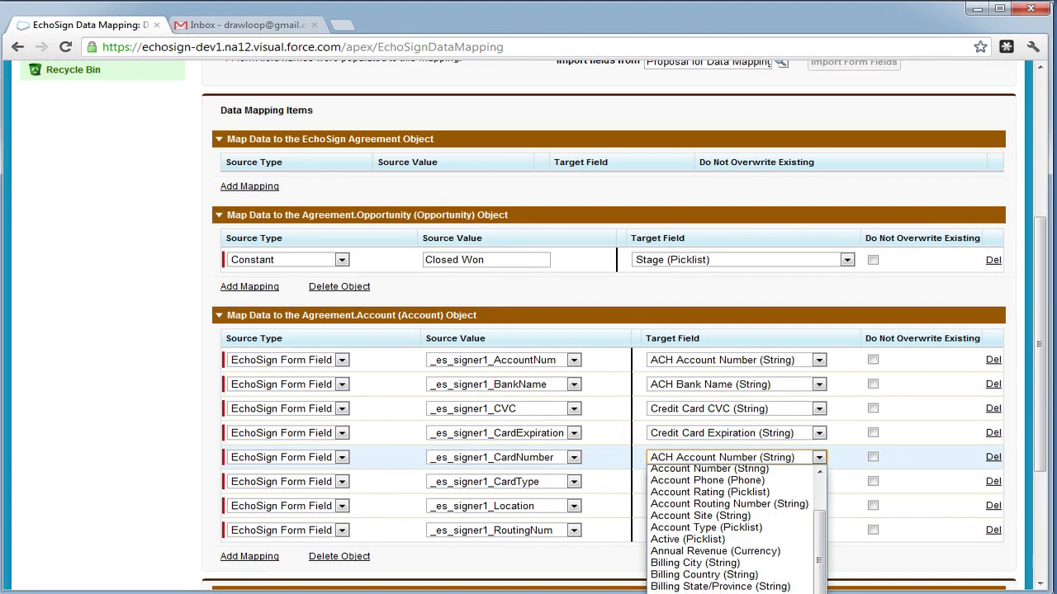
scroll(727, 561, "down", 2)
left_click(726, 591)
- Target CardType, Location and RoutingNum rows at Credit Card Type, ACH Location and Account Routing Number
left_click(733, 485)
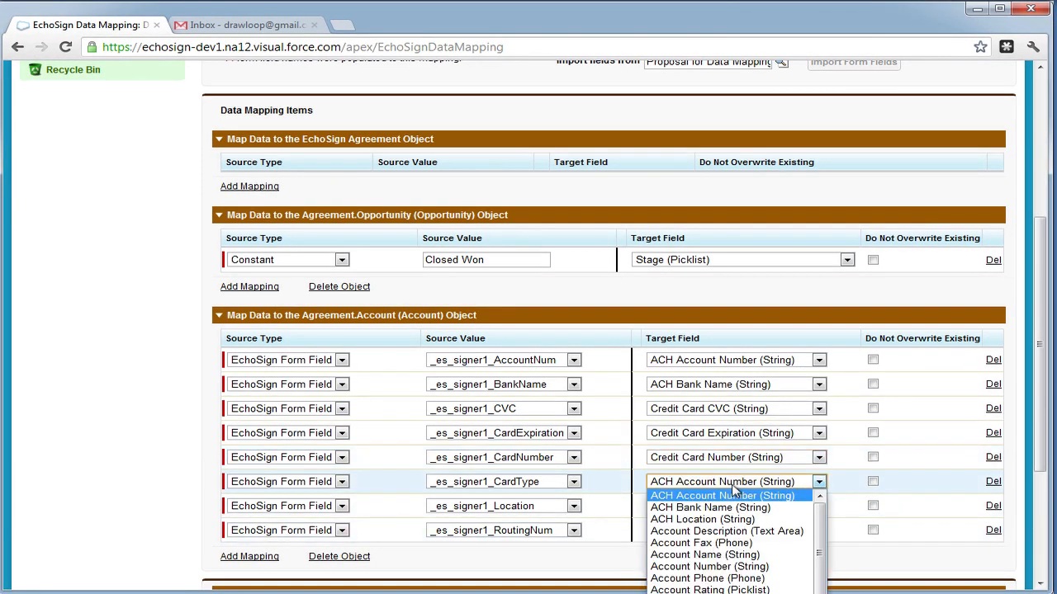
scroll(726, 528, "down", 2)
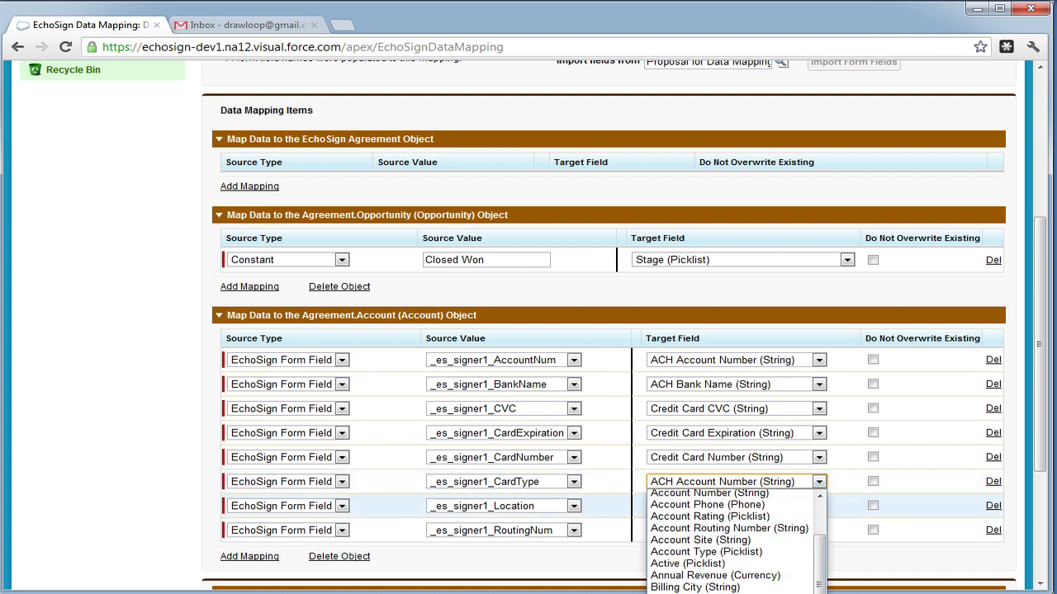
left_click(720, 591)
left_click(730, 506)
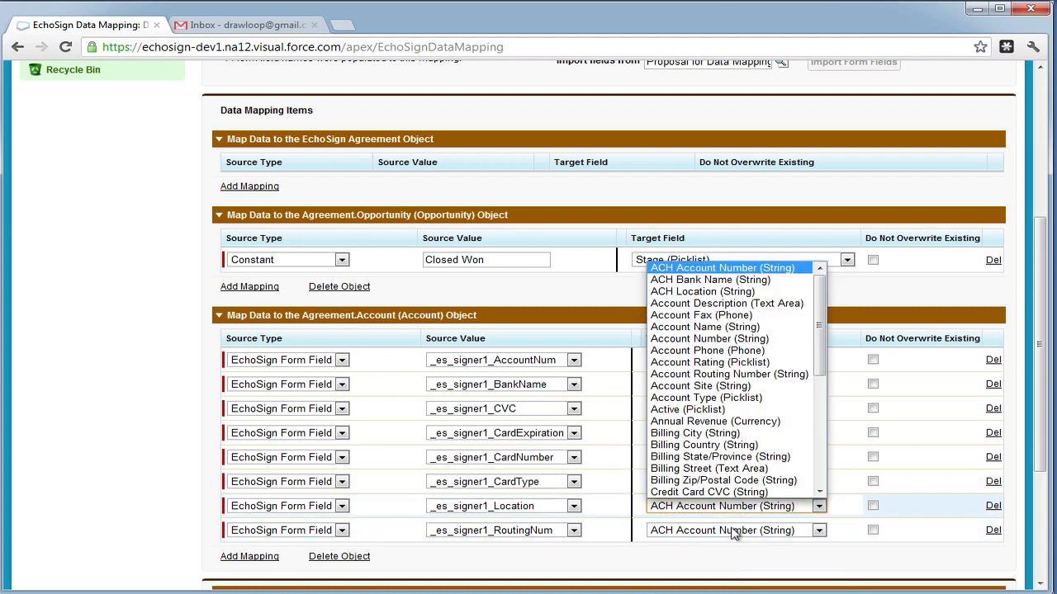
scroll(727, 353, "down", 2)
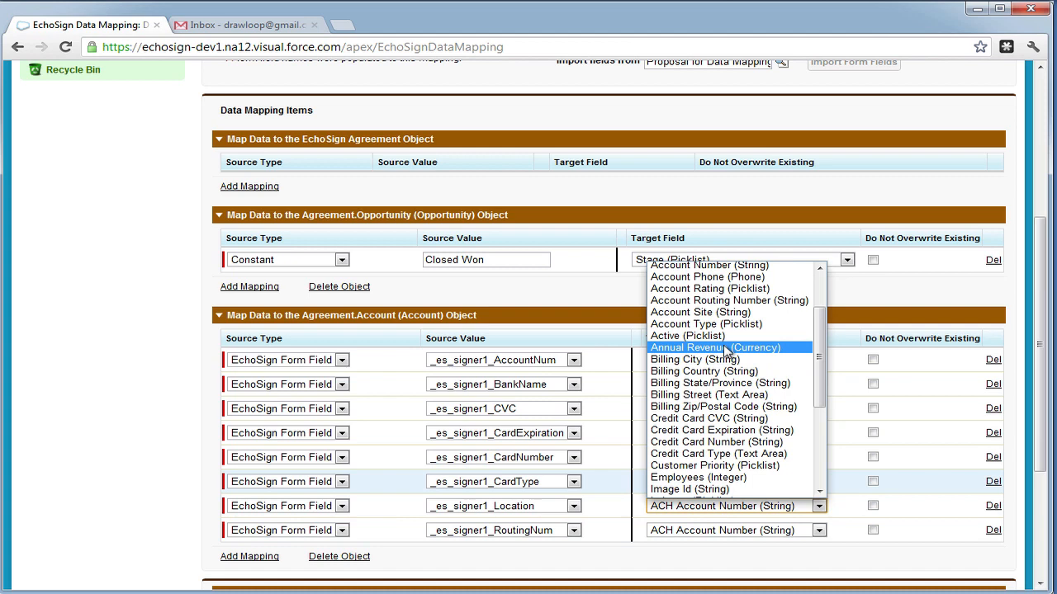
scroll(724, 347, "up", 2)
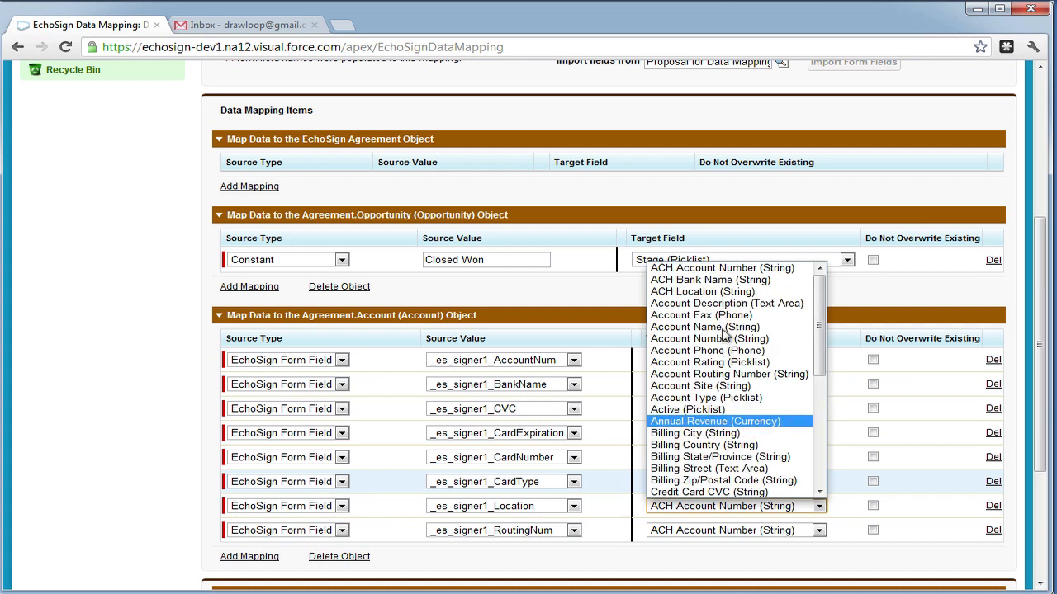
left_click(712, 293)
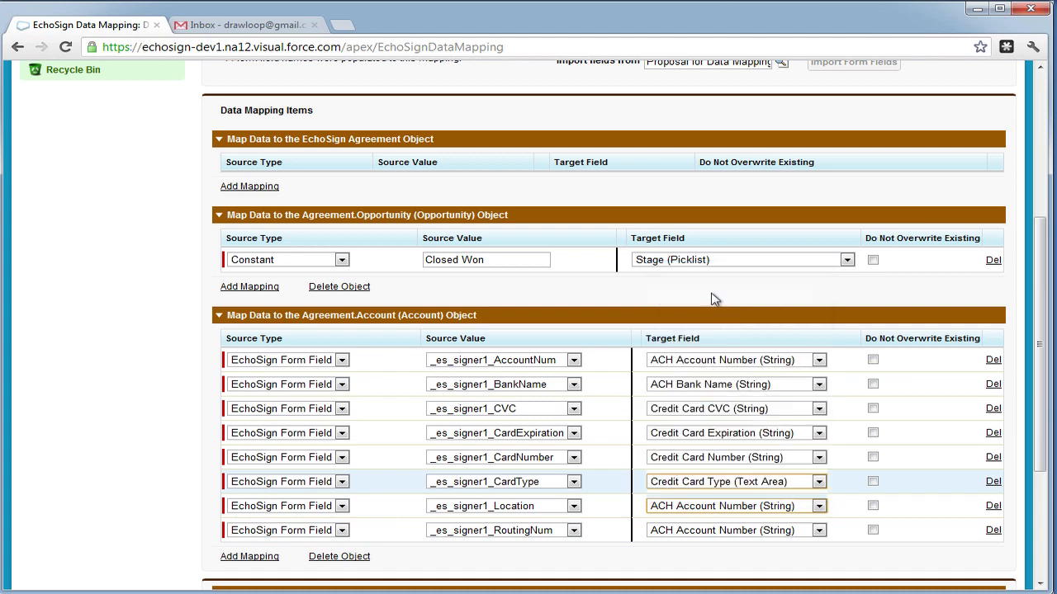
left_click(773, 532)
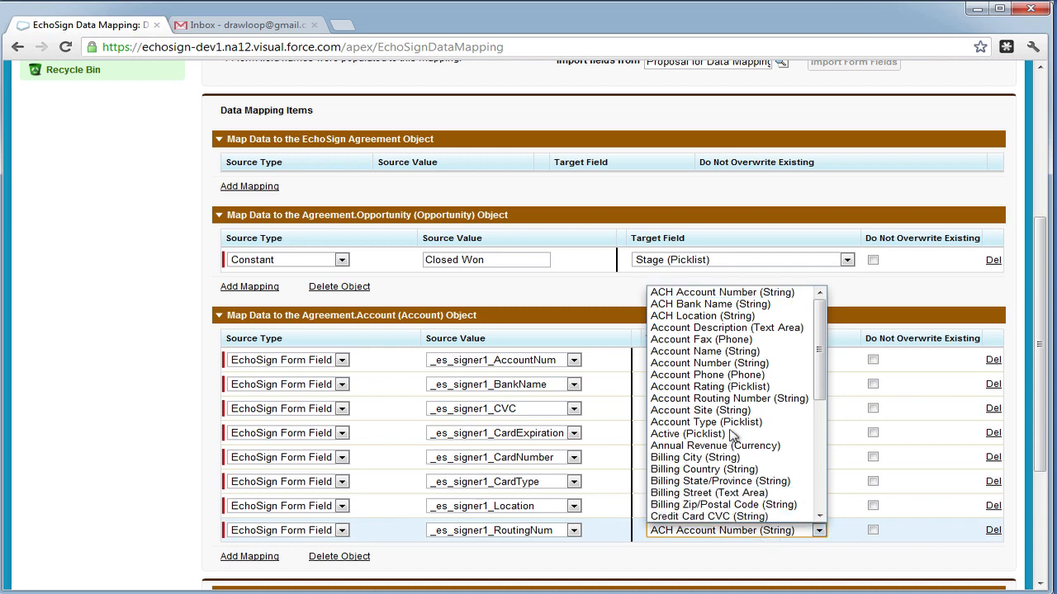
left_click(723, 400)
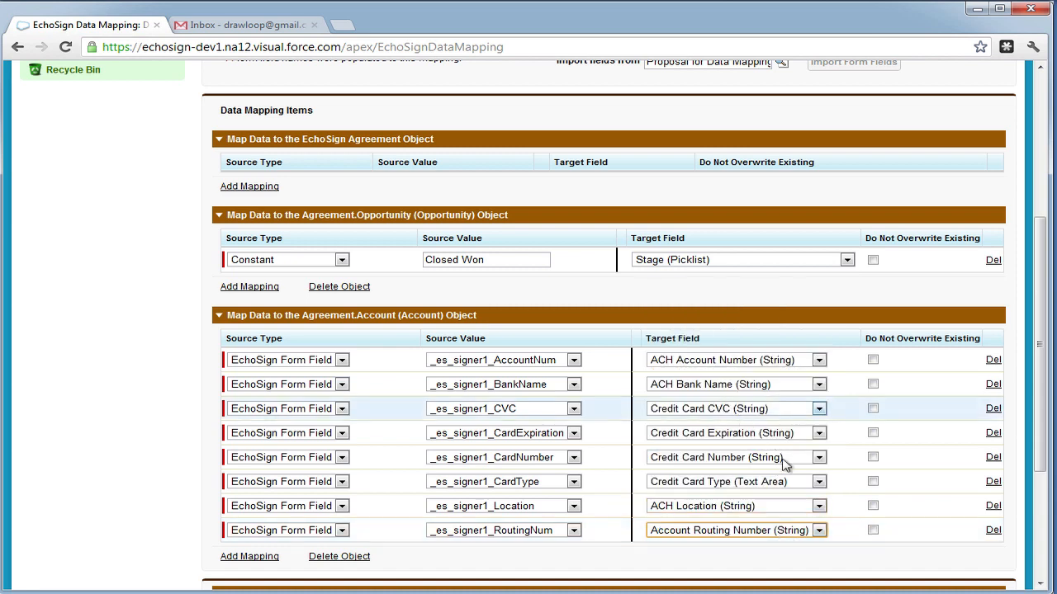
left_click(797, 543)
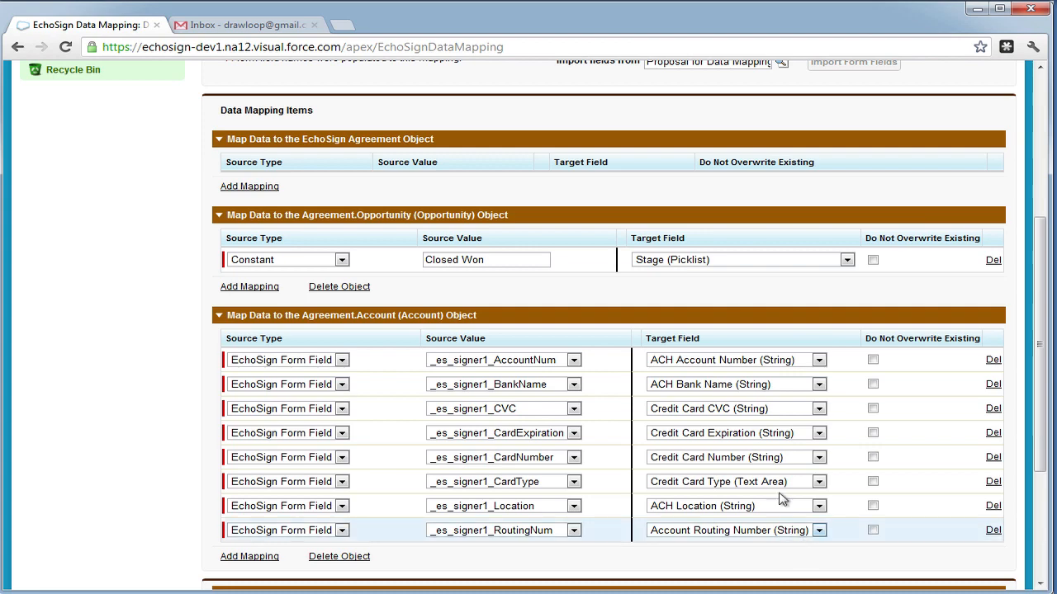
scroll(677, 371, "down", 2)
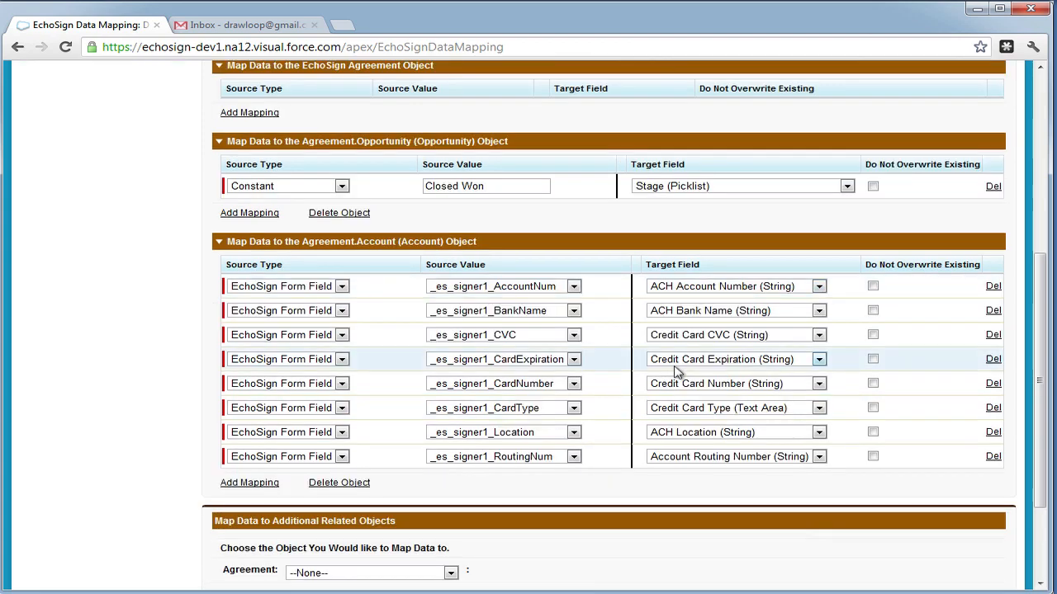
- Save the Data Mapping for Proposals template and open the Sales Proposal for EchoSign DDP record
scroll(676, 371, "up", 5)
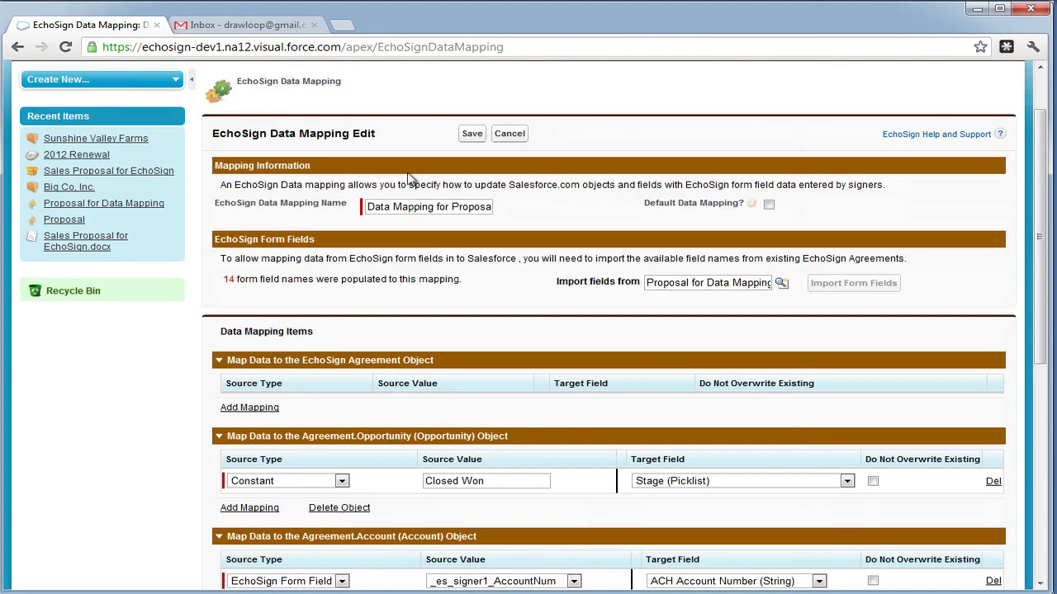
left_click(470, 135)
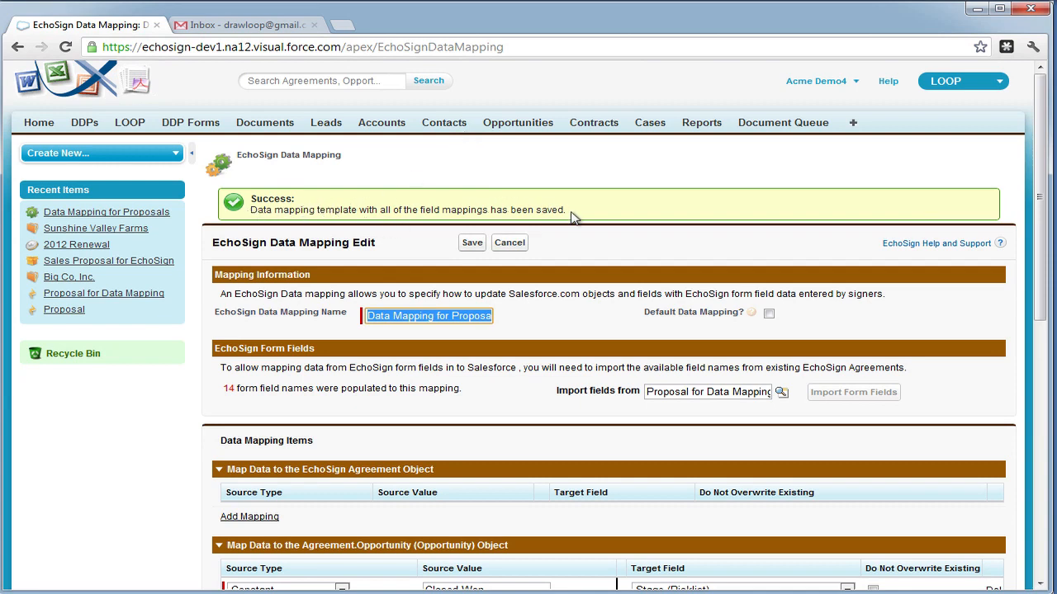
left_click(145, 262)
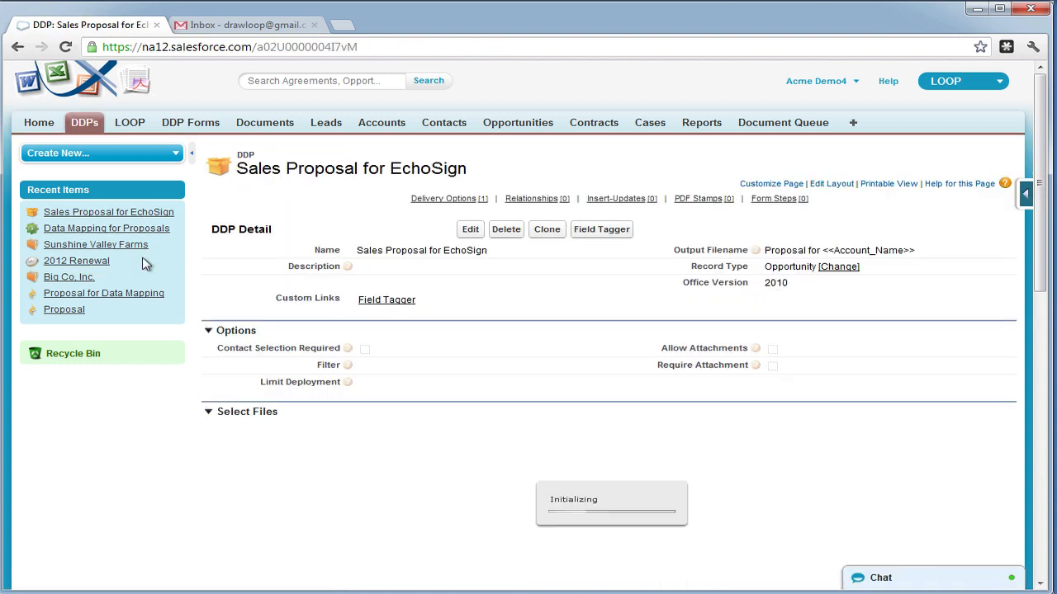
- Open the DDP's Send for eSignature delivery option, record type EchoSign
scroll(365, 345, "down", 5)
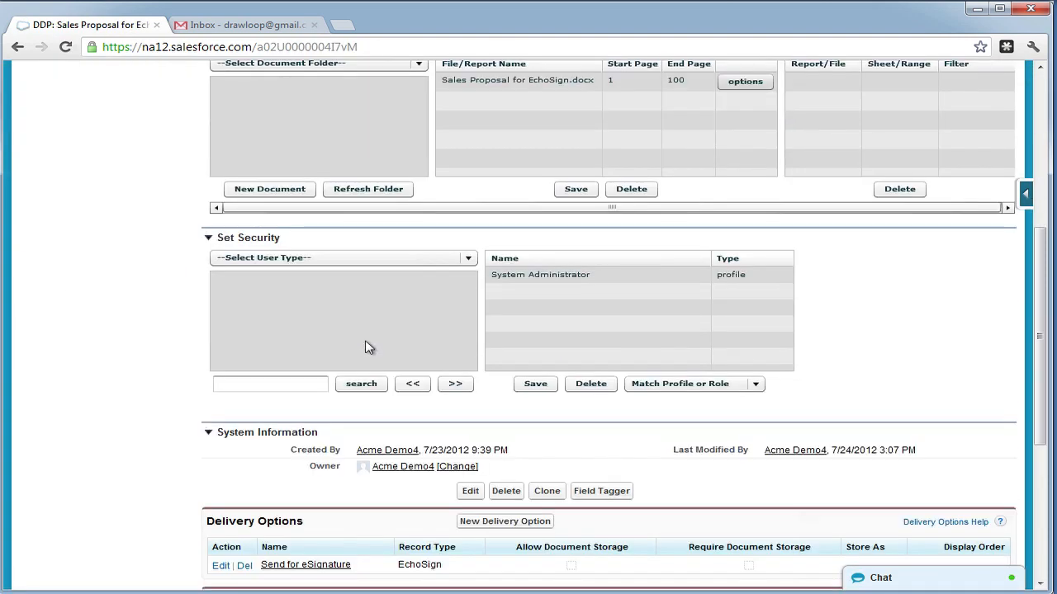
scroll(368, 346, "down", 1)
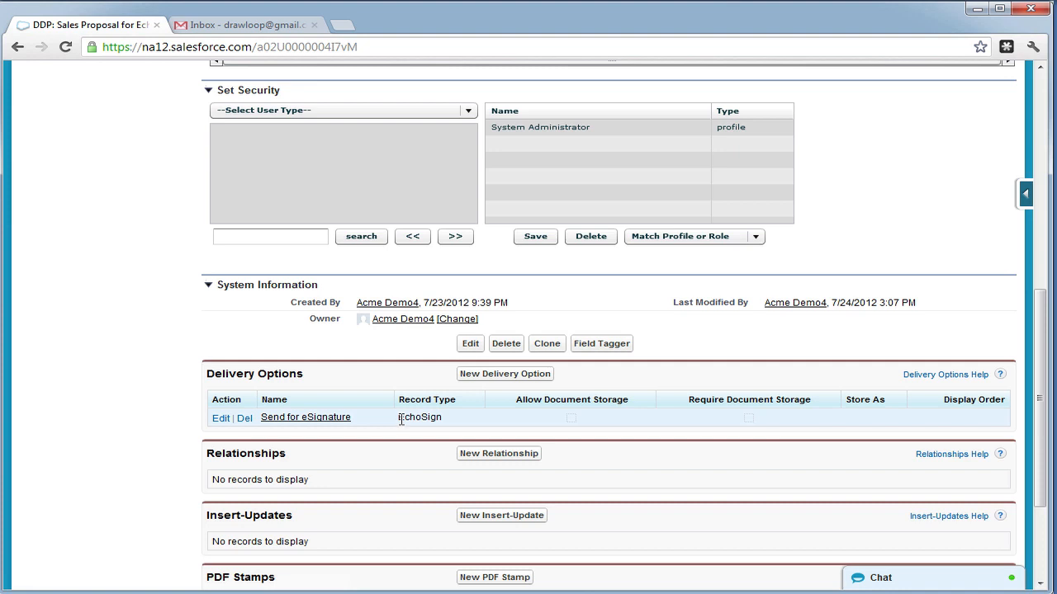
left_click(328, 417)
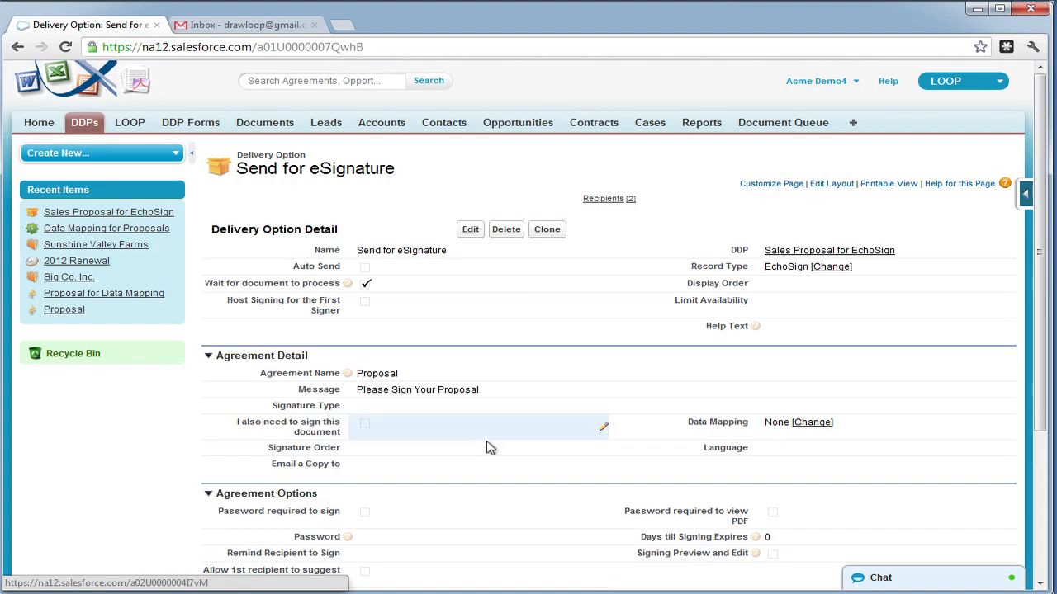
- Change the Send for eSignature delivery option's mapping to Data Mapping for Proposals and save
left_click(807, 426)
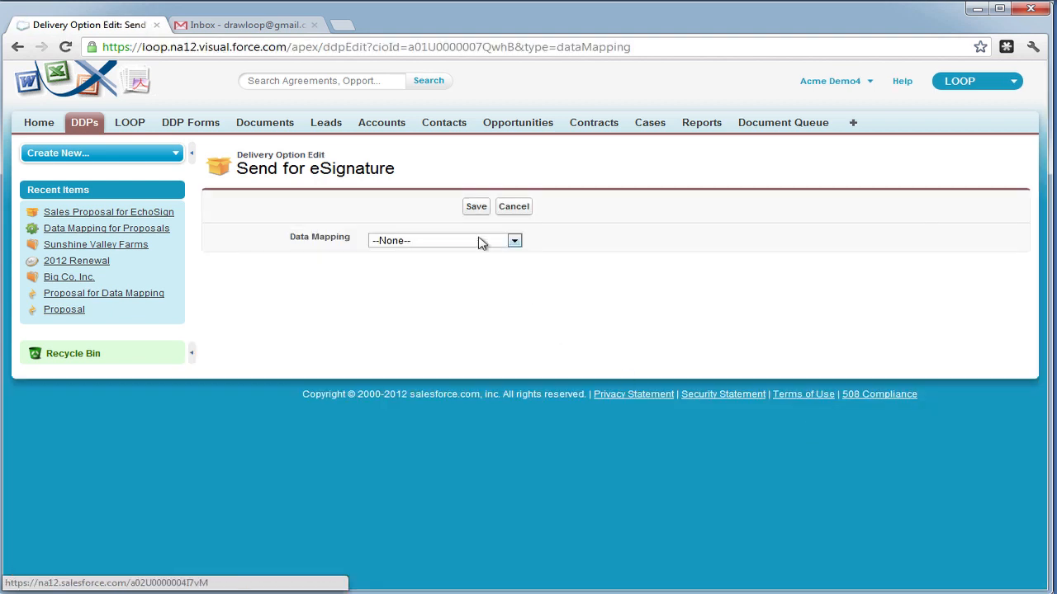
left_click(482, 242)
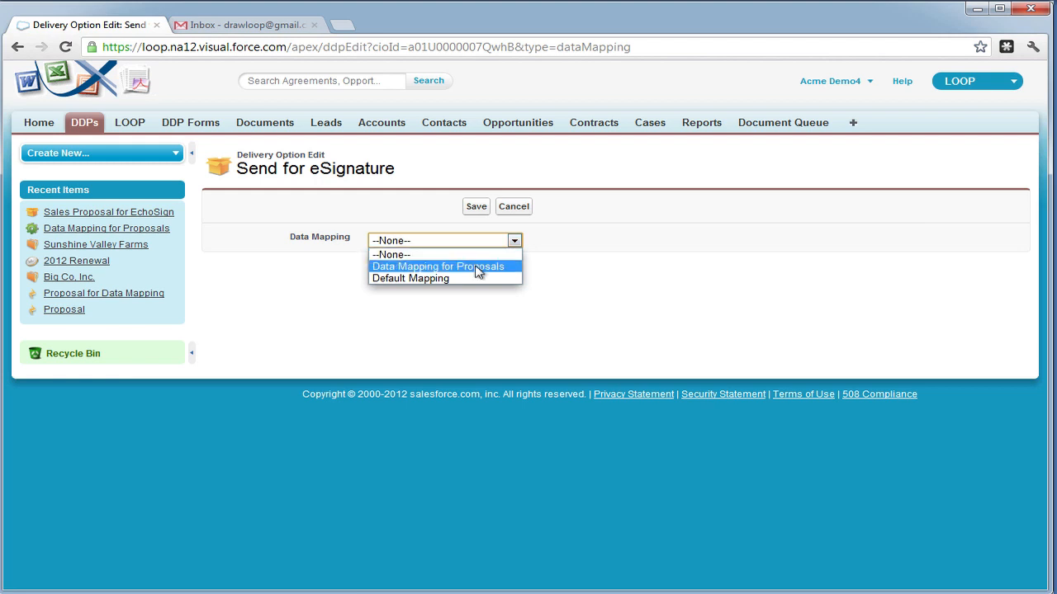
left_click(477, 269)
left_click(476, 208)
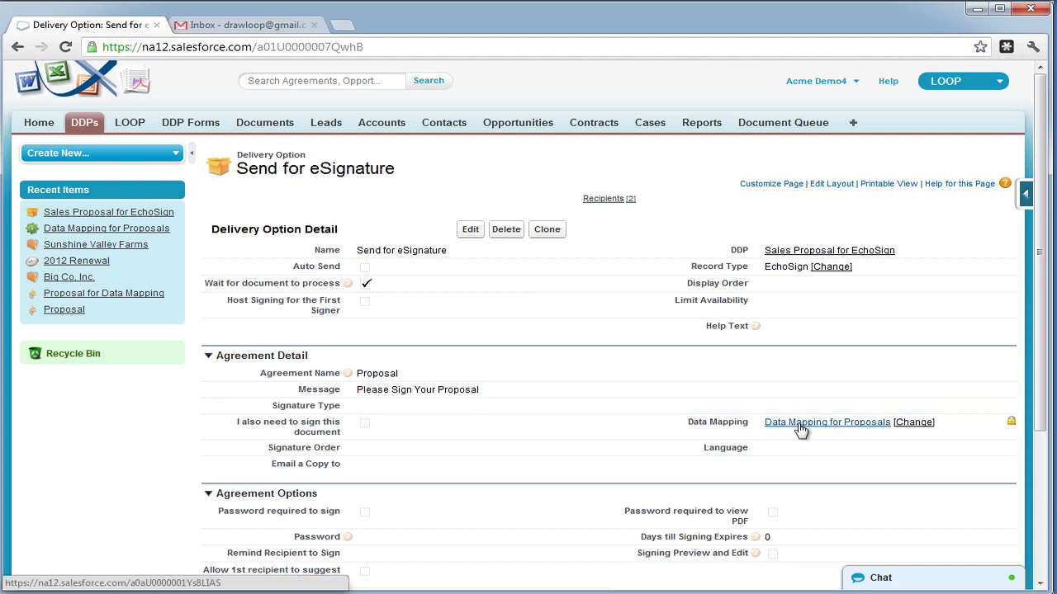
left_click(817, 250)
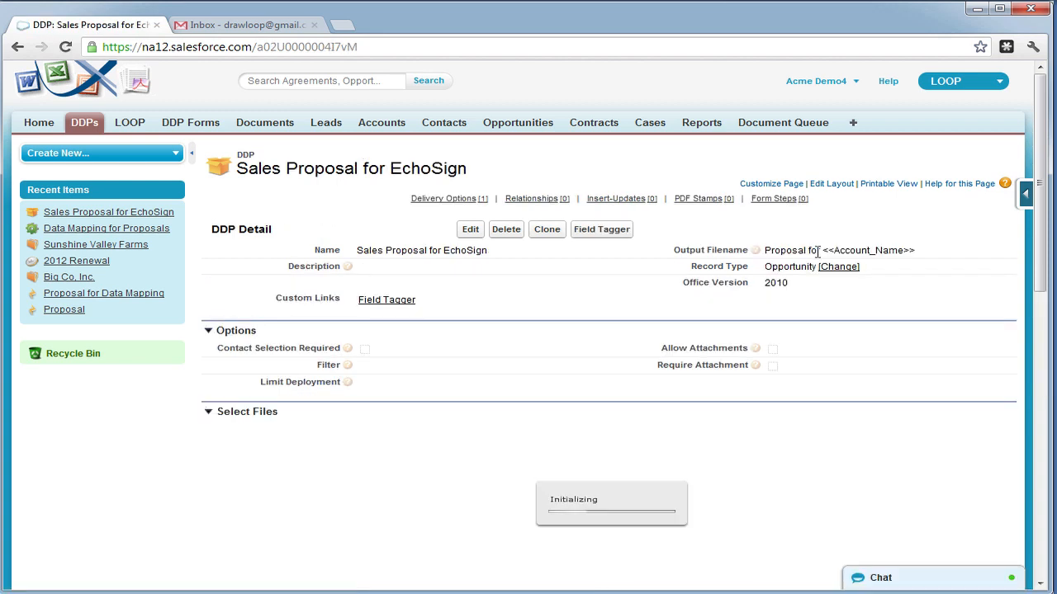
- Return to the 2012 Renewal opportunity from Recent Items
left_click_drag(765, 267, 809, 266)
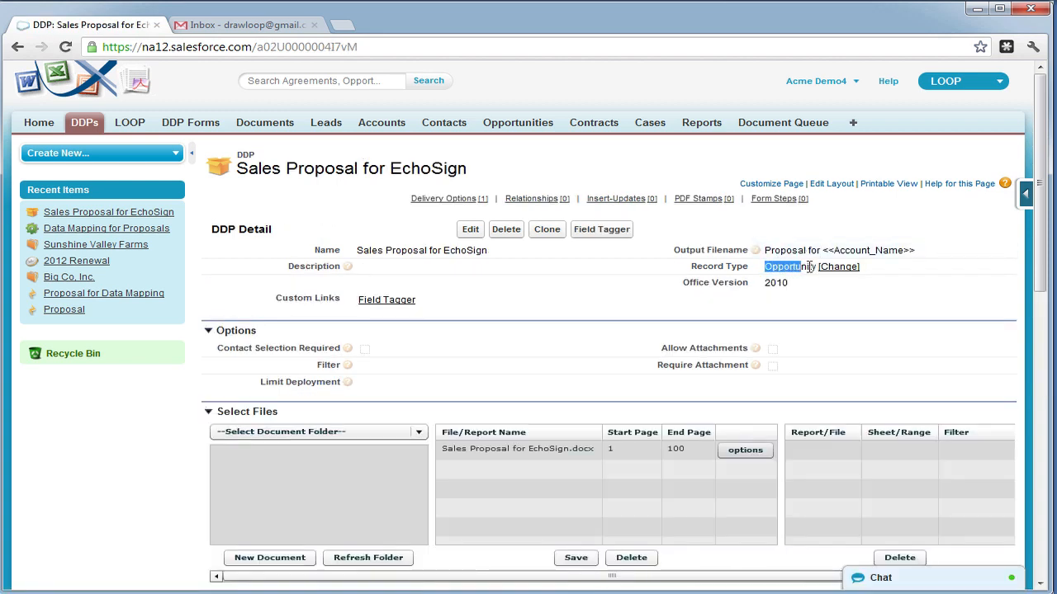
left_click(630, 279)
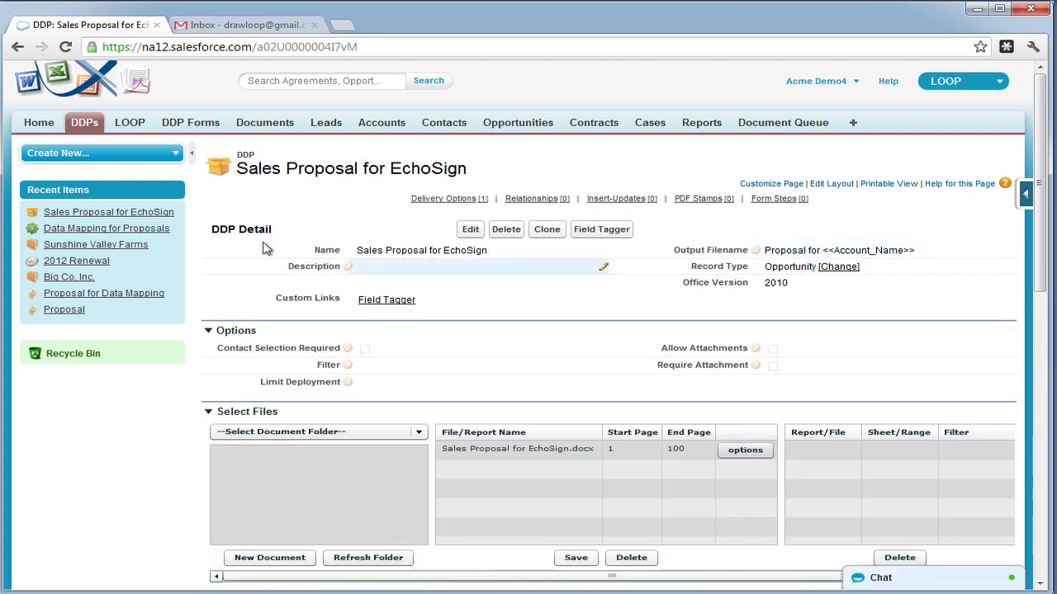
left_click(72, 261)
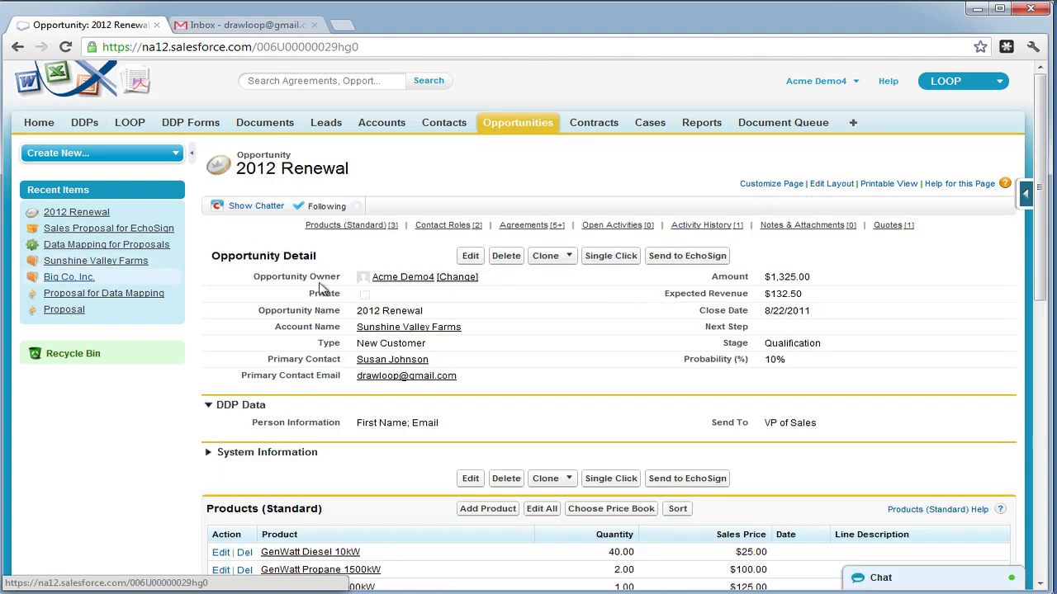
- Run the Sales Proposal for EchoSign DDP on 2012 Renewal for the opportunity's primary contact
left_click(711, 262)
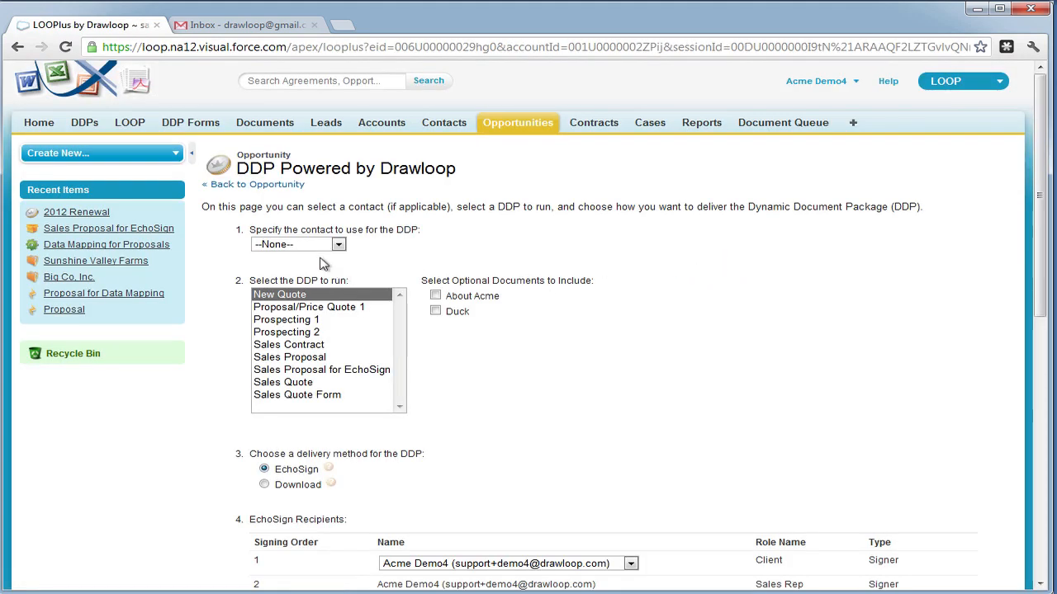
left_click(314, 248)
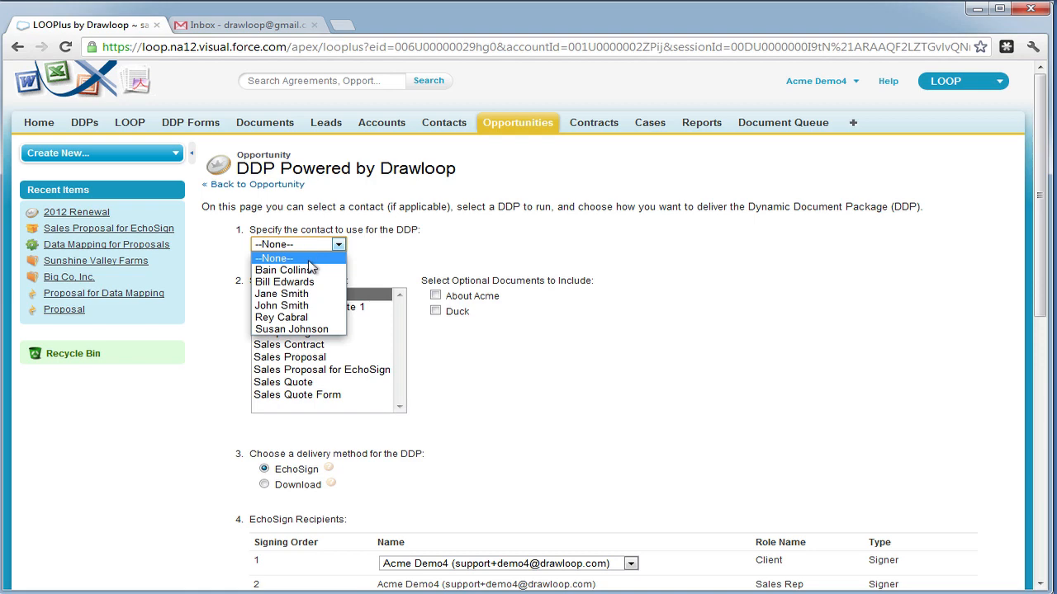
left_click(312, 331)
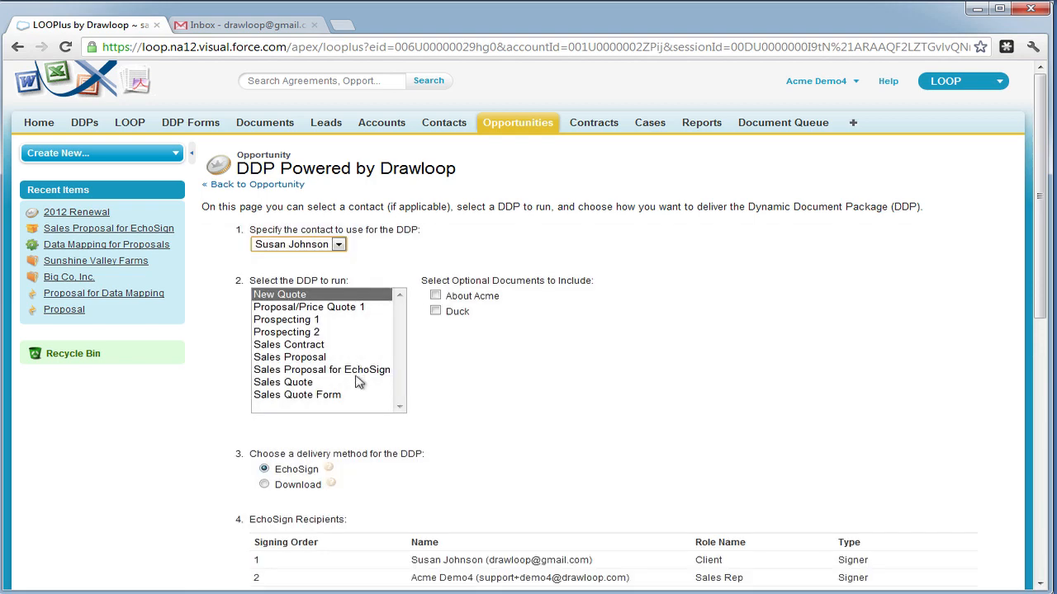
left_click(359, 374)
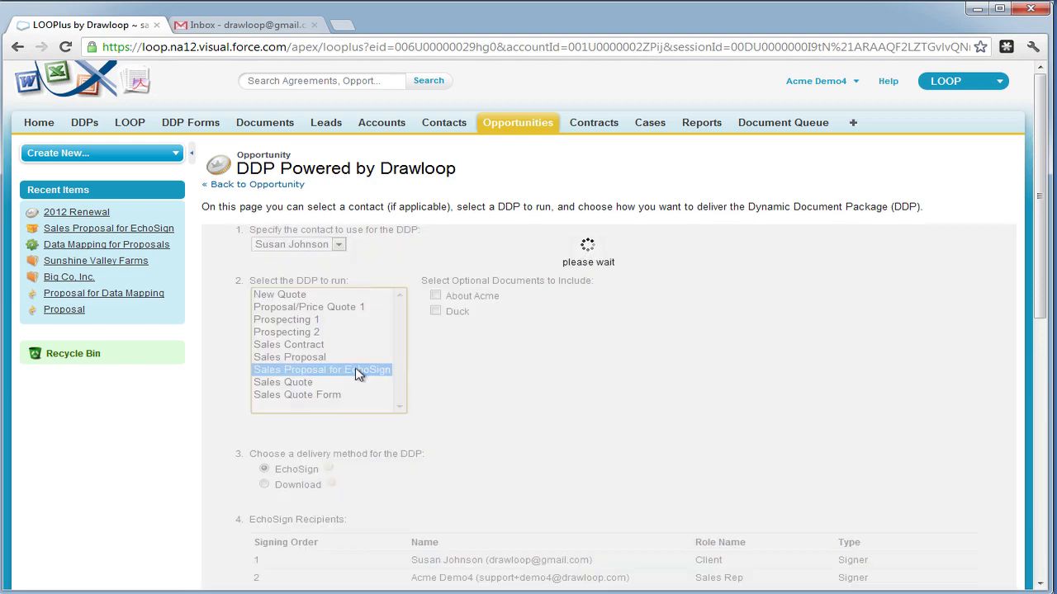
scroll(319, 469, "down", 1)
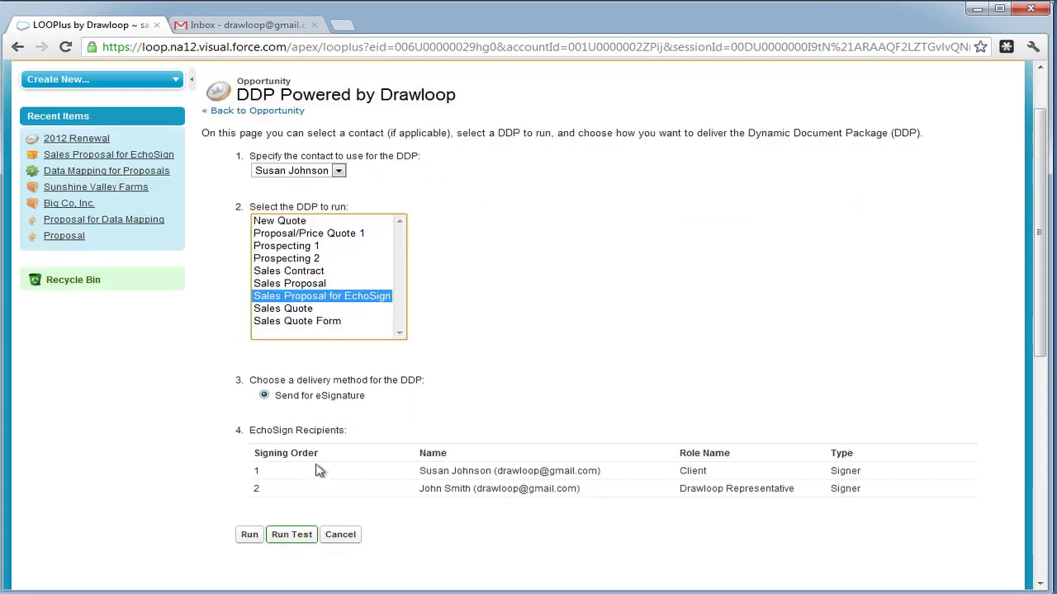
left_click(251, 536)
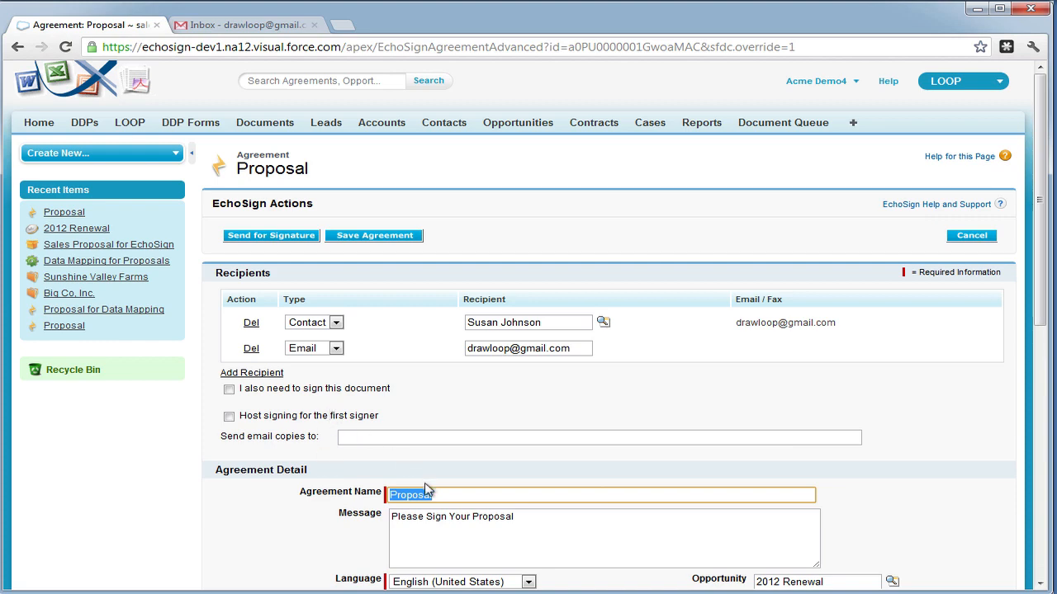
- Send the Proposal for 2012 Renewal agreement for signature and dismiss the confirmation
scroll(439, 489, "down", 3)
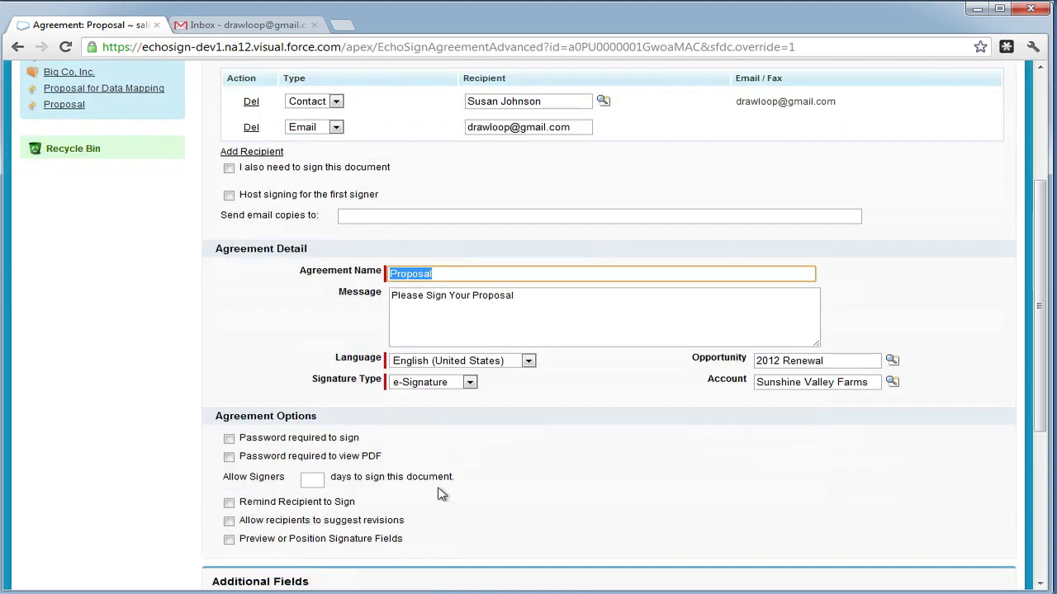
scroll(439, 493, "down", 2)
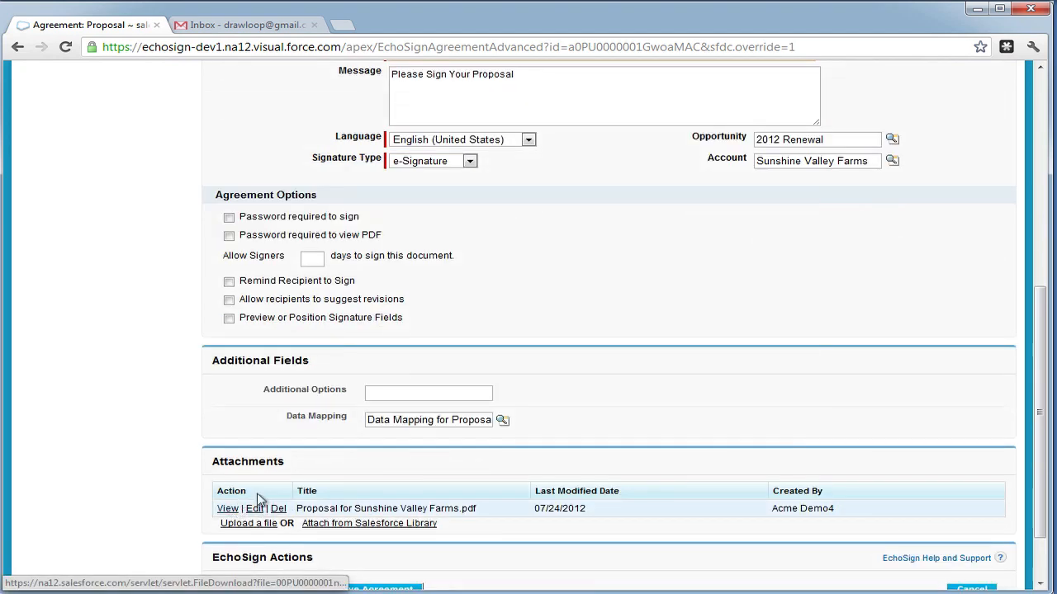
scroll(297, 516, "down", 1)
left_click(300, 516)
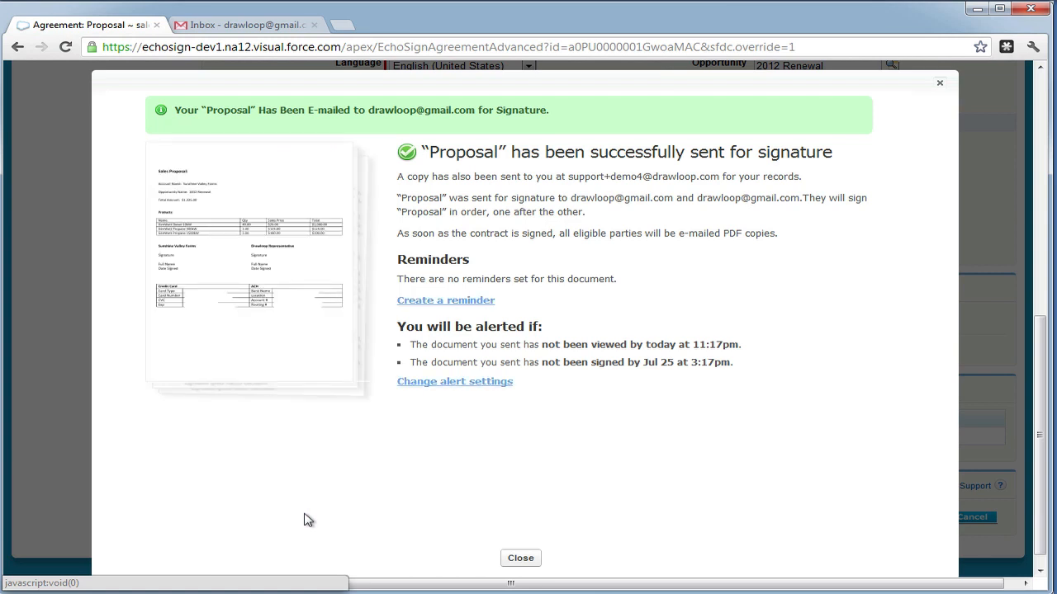
left_click(518, 561)
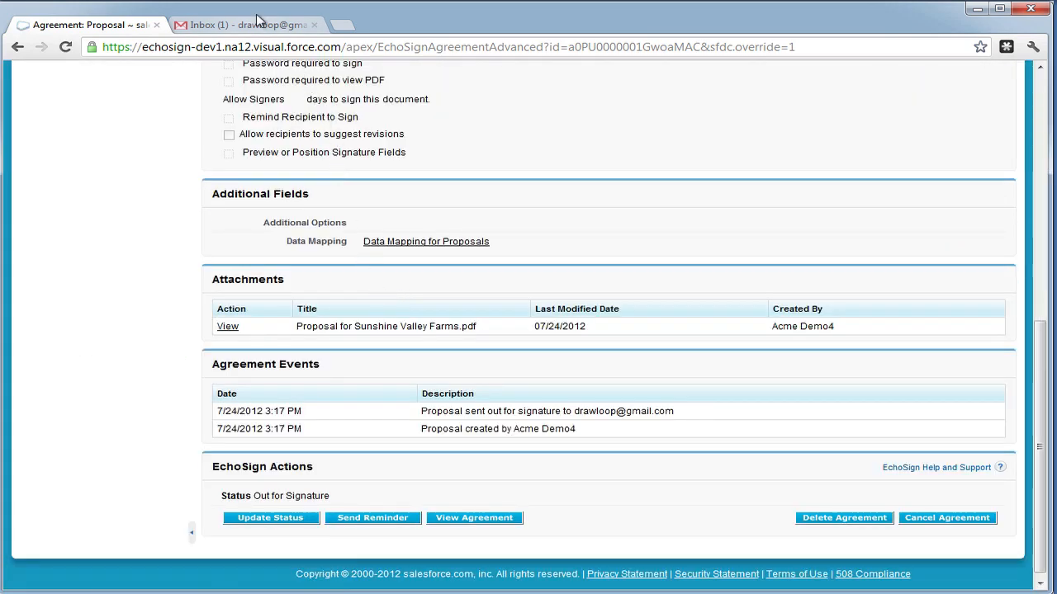
- Open the 'Please eSign the Proposal.' email in Gmail and follow its review-and-eSign link
left_click(257, 26)
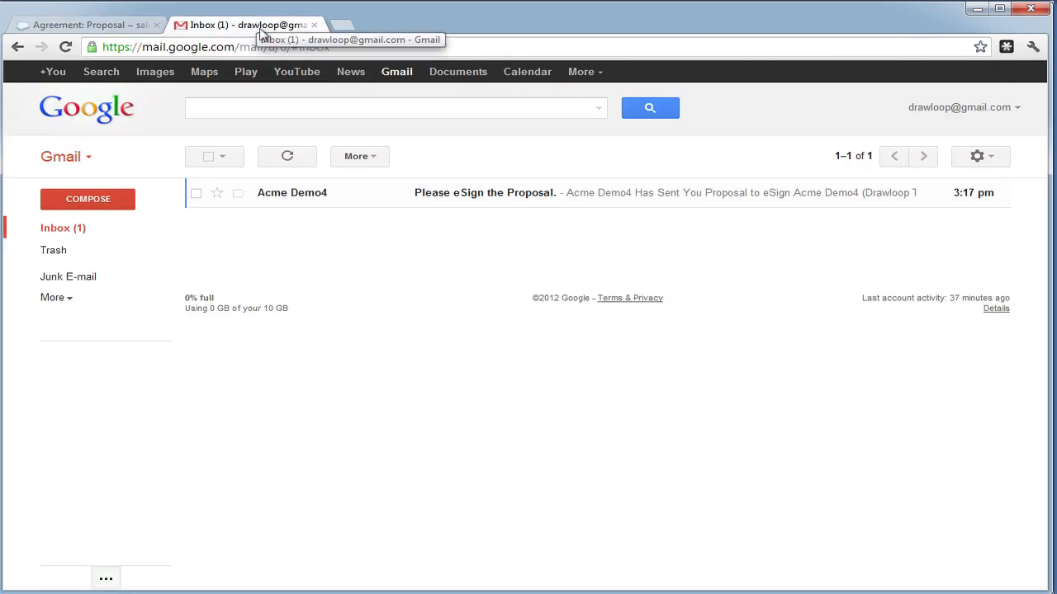
left_click(330, 194)
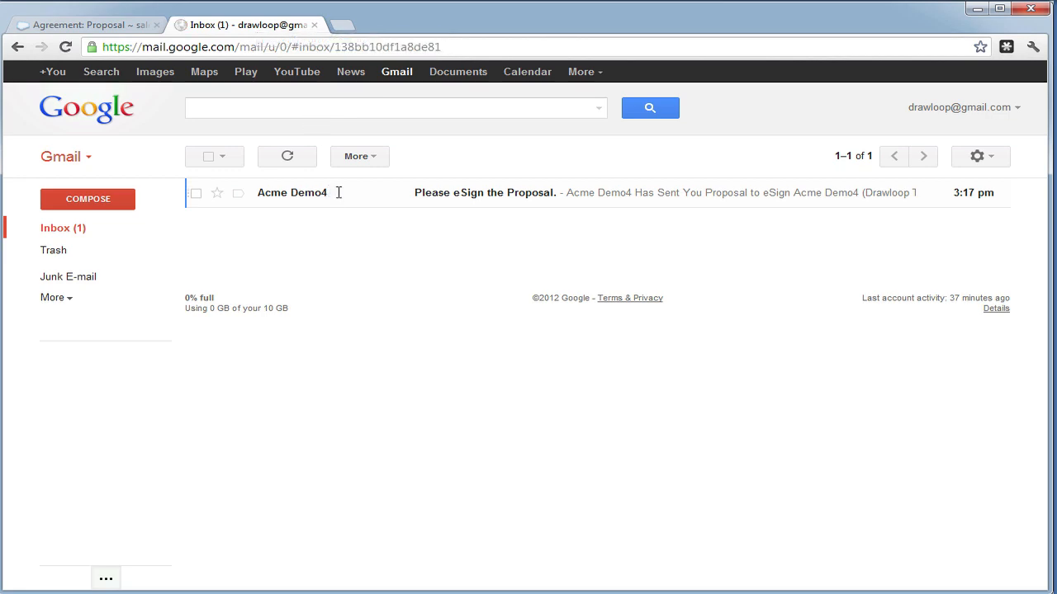
scroll(441, 339, "down", 1)
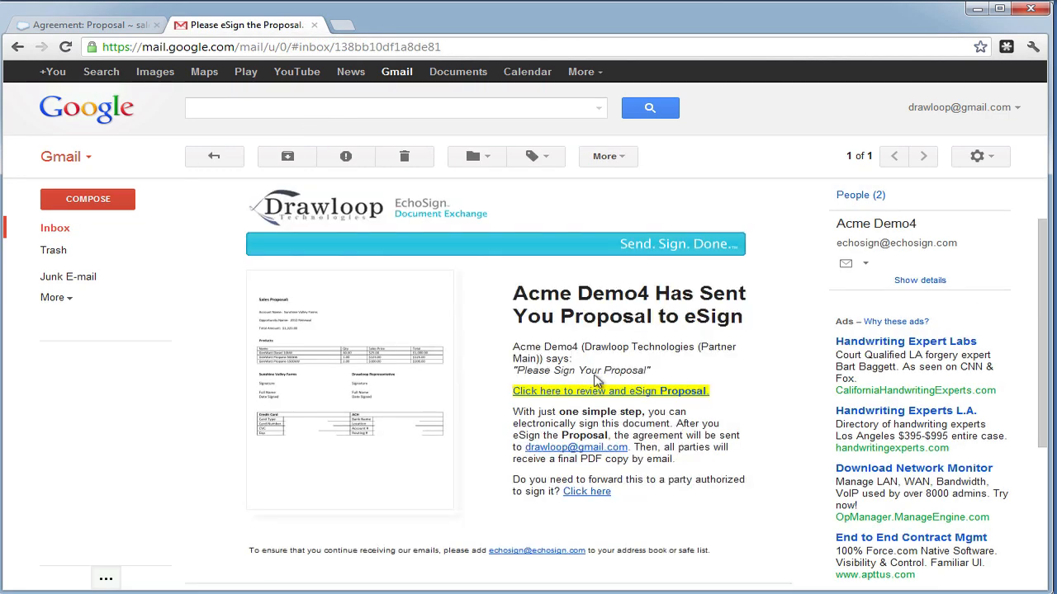
left_click(608, 391)
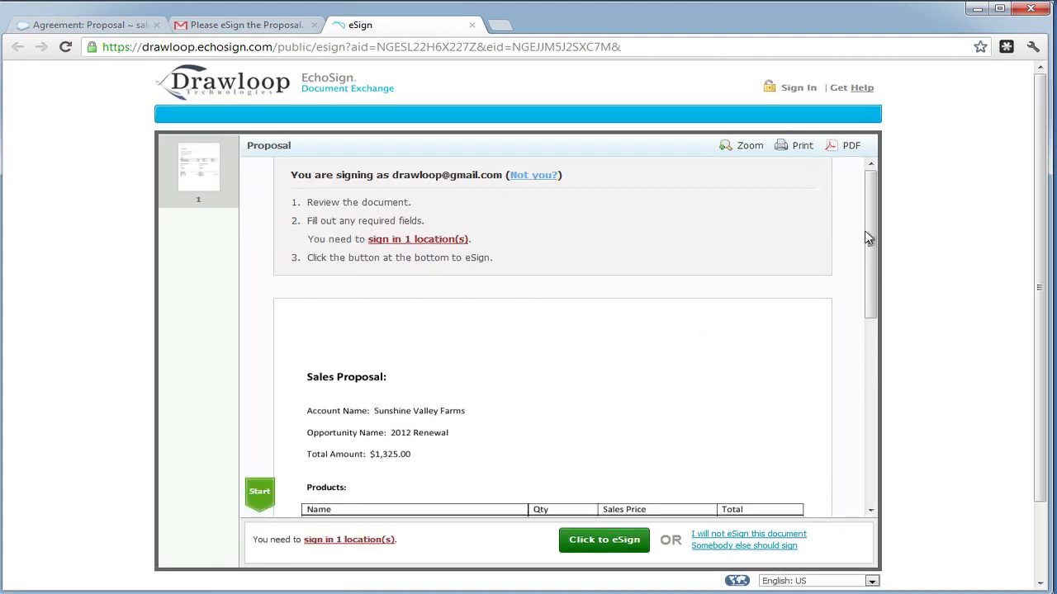
- Set Card Type to Visa and e-sign the Sunshine Valley Farms signature line with the signer's name
left_click_drag(870, 228, 891, 384)
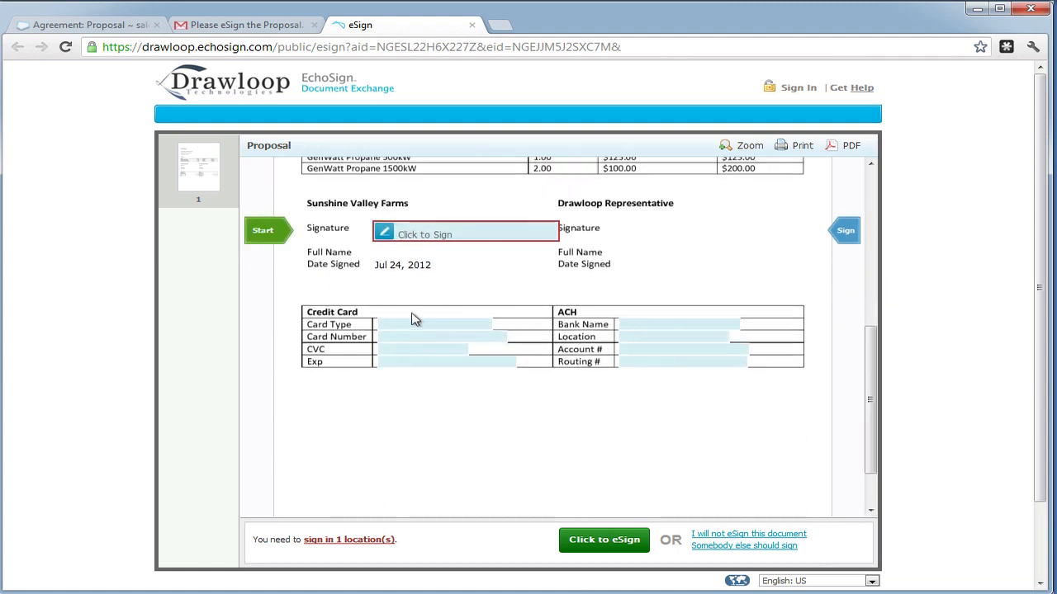
left_click(406, 325)
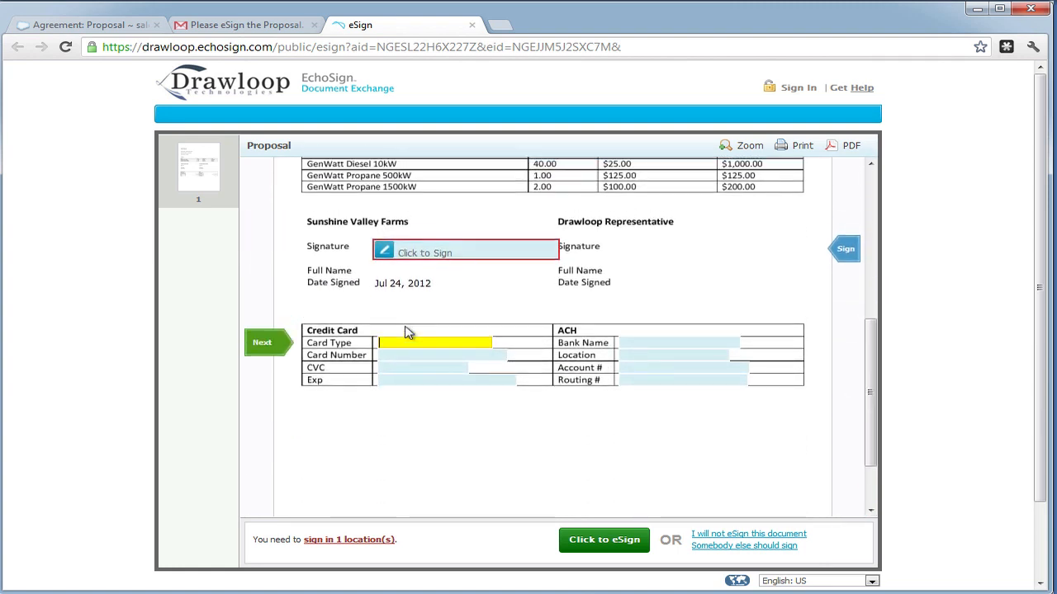
type("Visa")
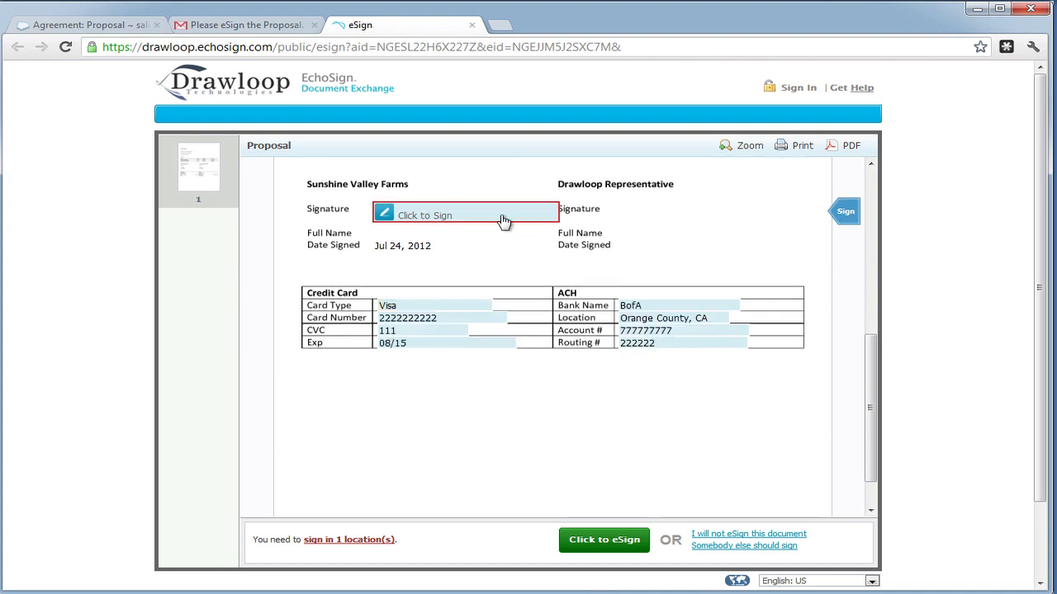
left_click(502, 224)
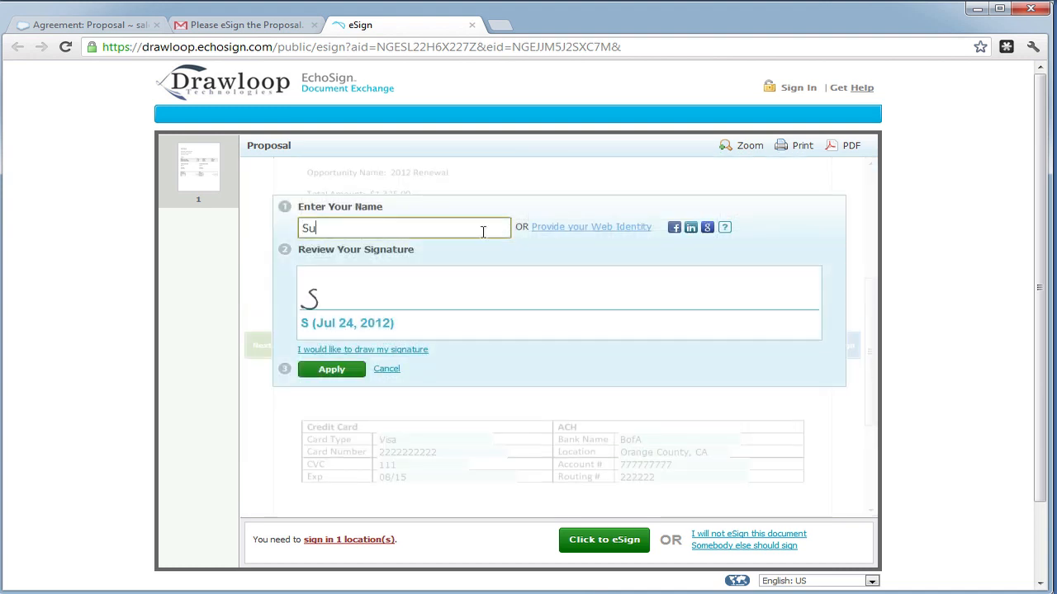
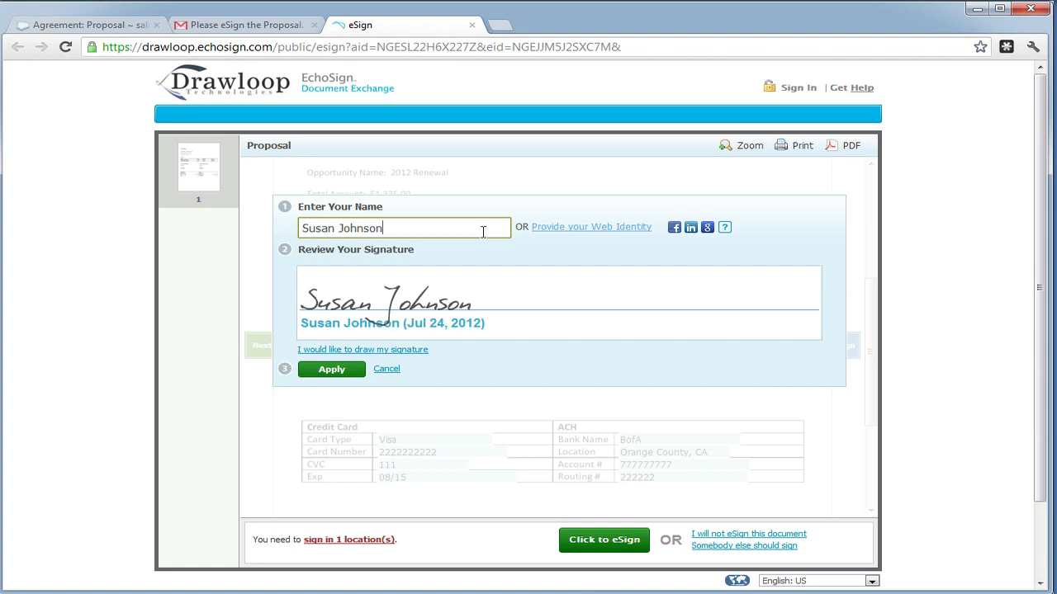
left_click(350, 369)
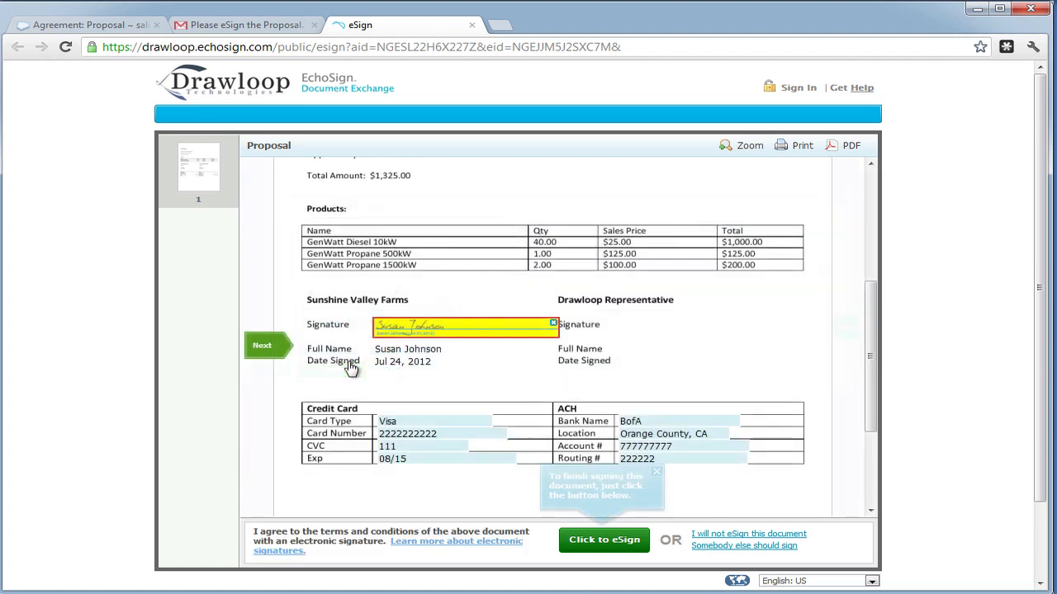
left_click(583, 539)
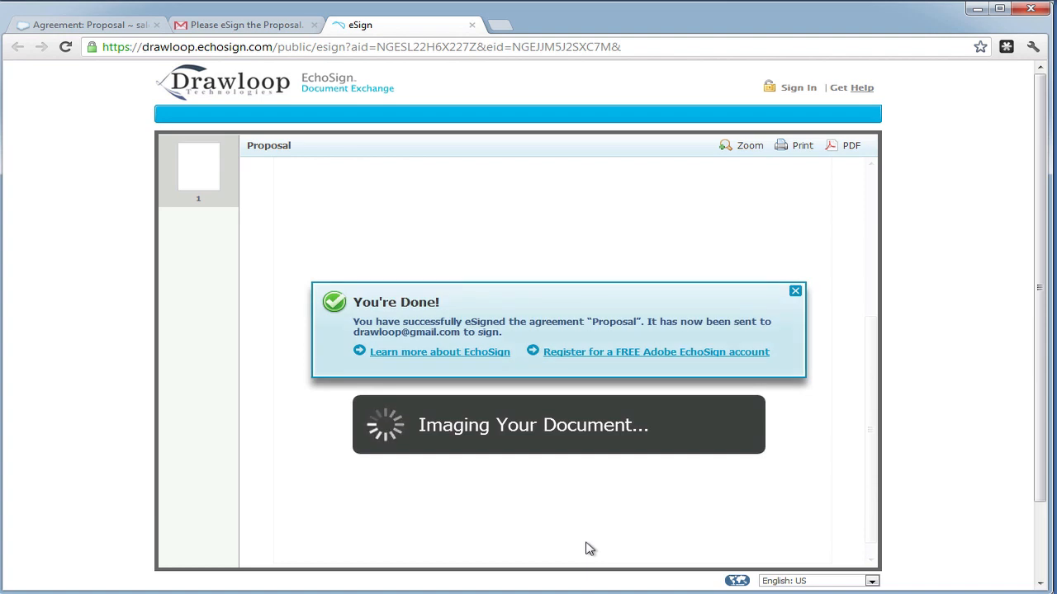
left_click(794, 292)
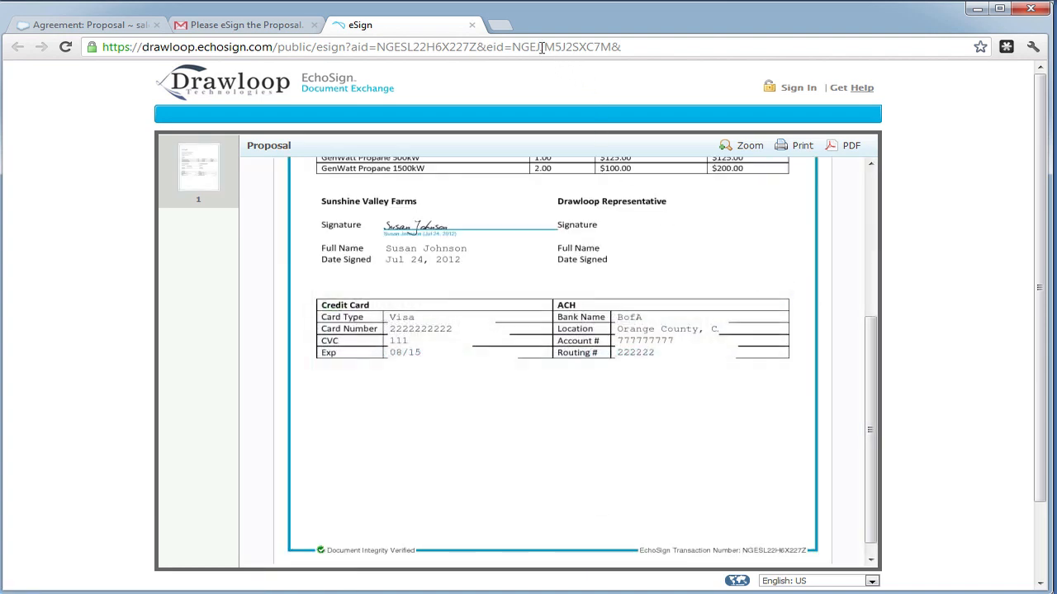
- Close the finished signing page and open the newest eSign request email's review link
left_click(472, 25)
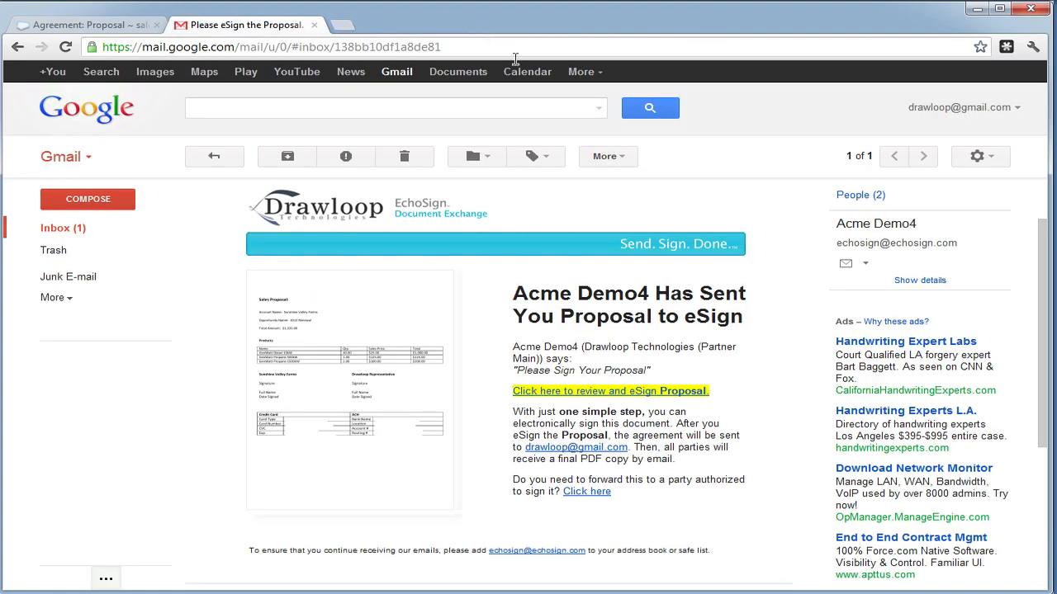
left_click(76, 230)
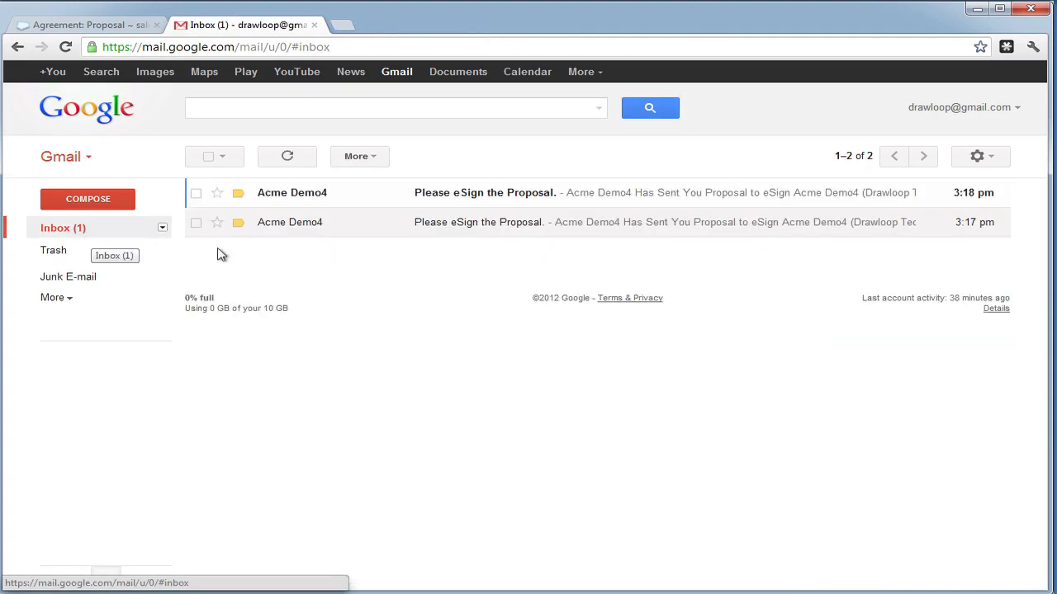
left_click(403, 200)
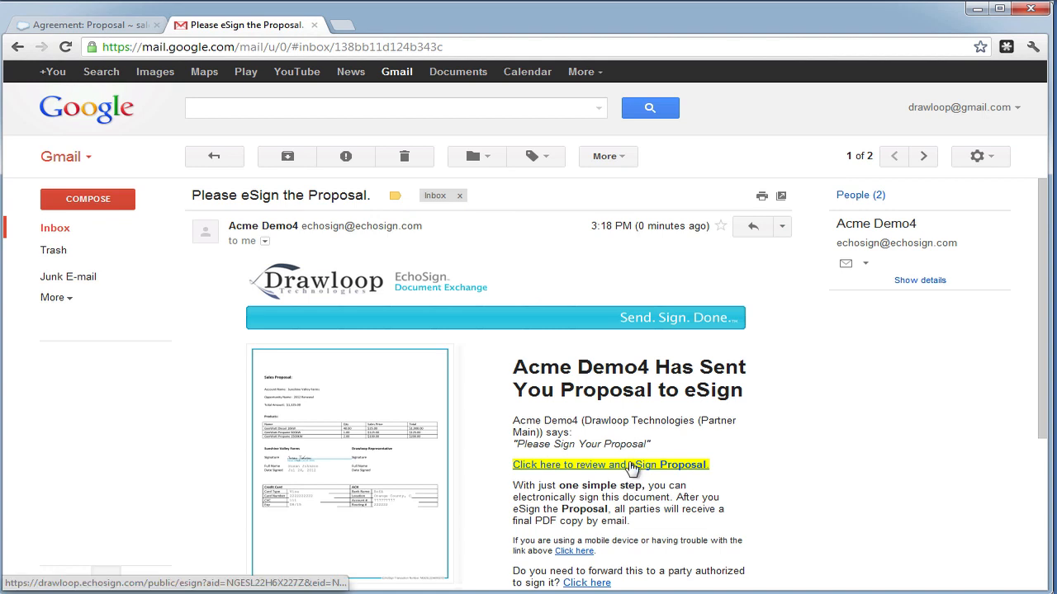
left_click(631, 466)
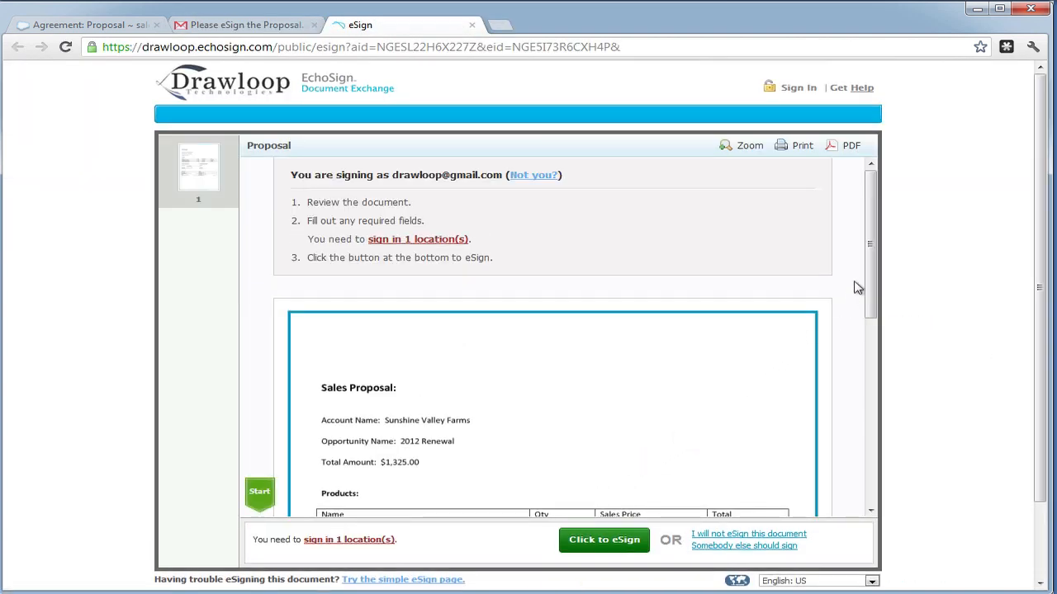
- Apply the 'Drawloop Representative' signature, submit it, and close the completed signing page
left_click_drag(868, 267, 883, 395)
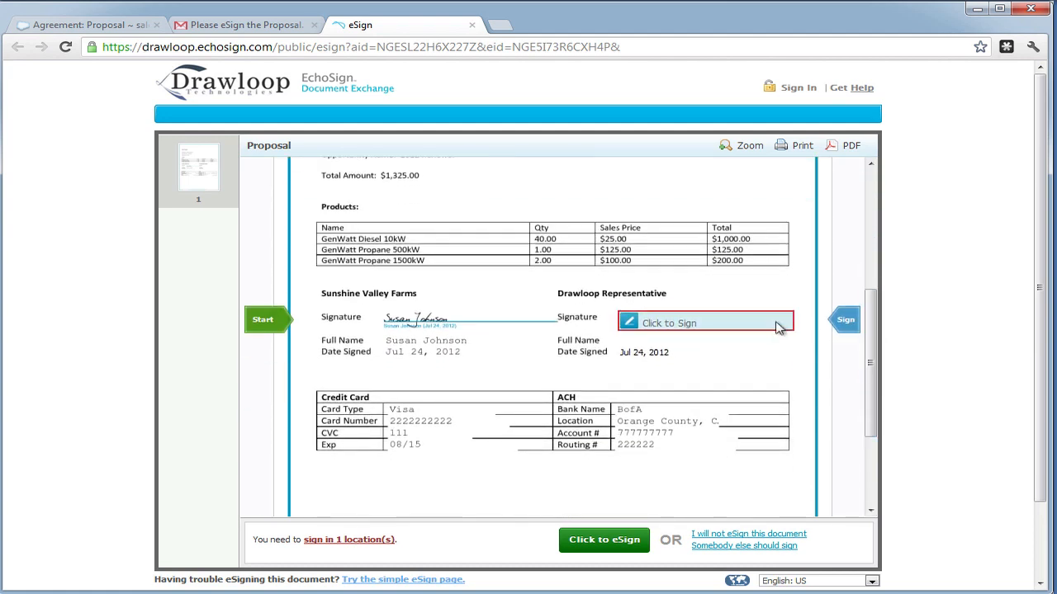
left_click(777, 327)
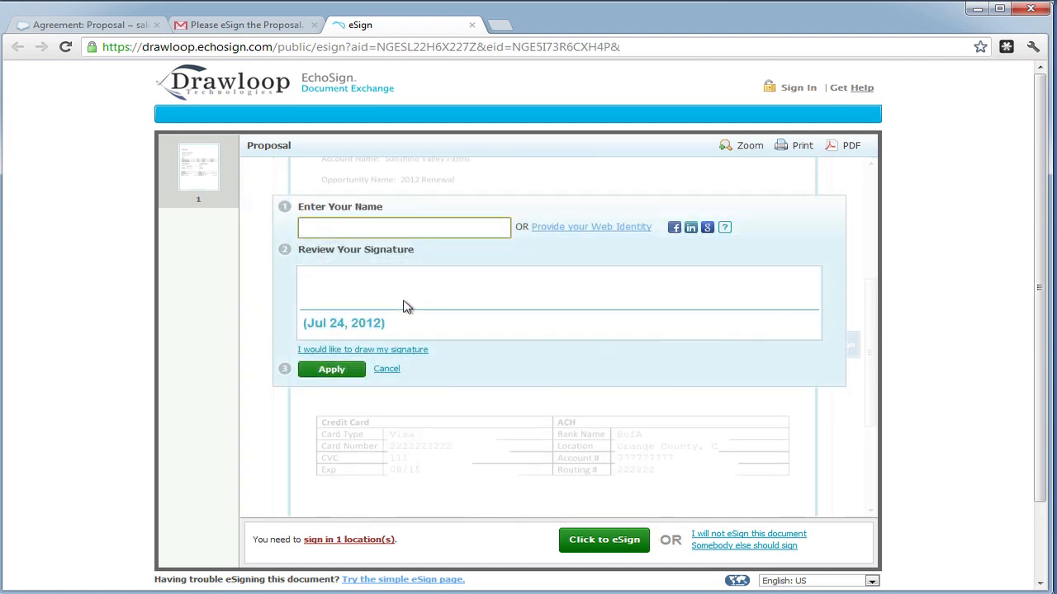
type("Drawloop Repre")
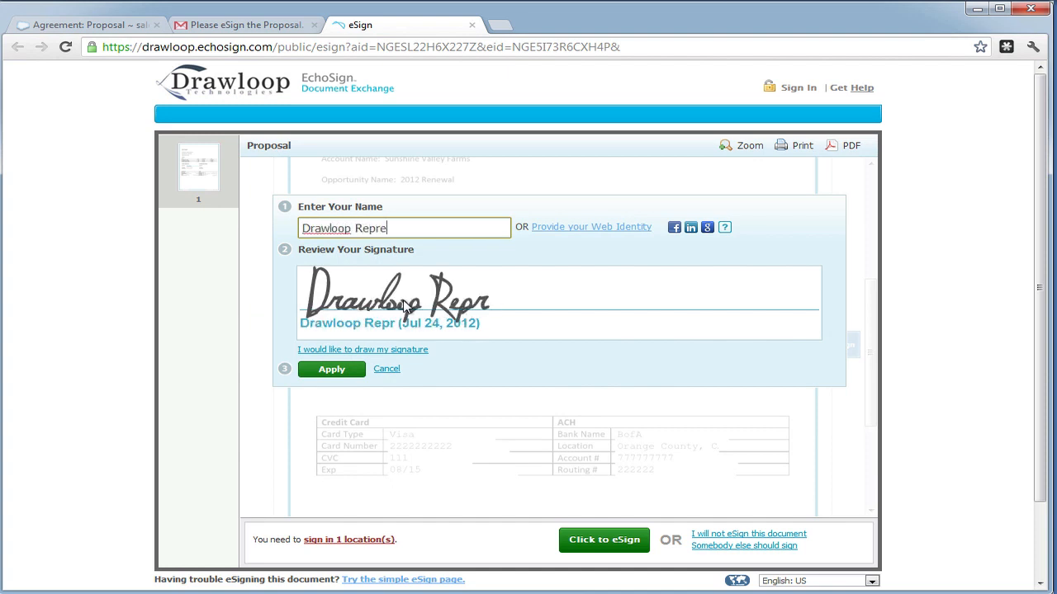
type("sentati")
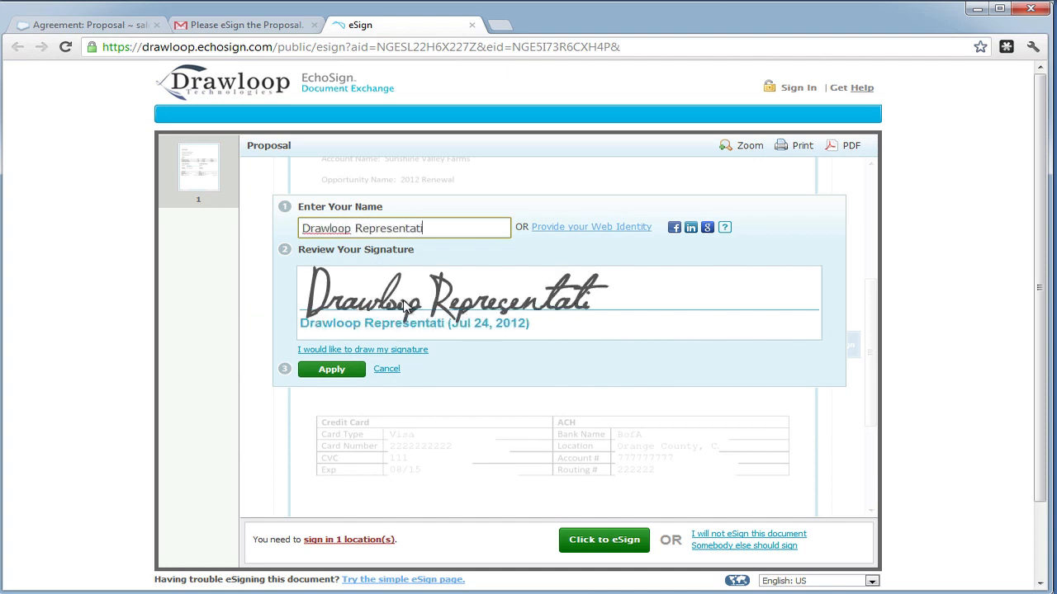
type("ve")
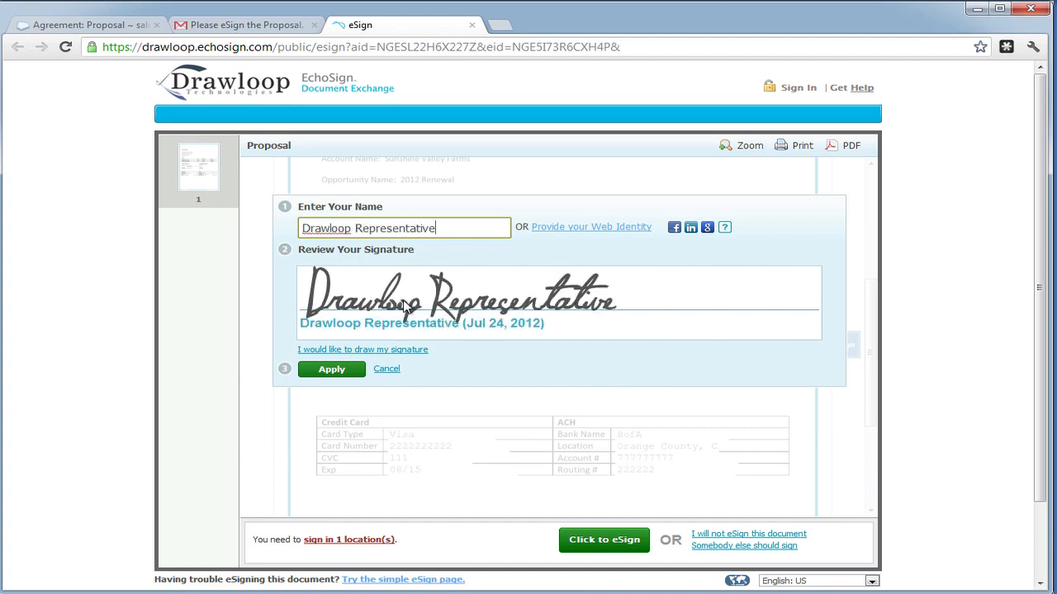
left_click(333, 371)
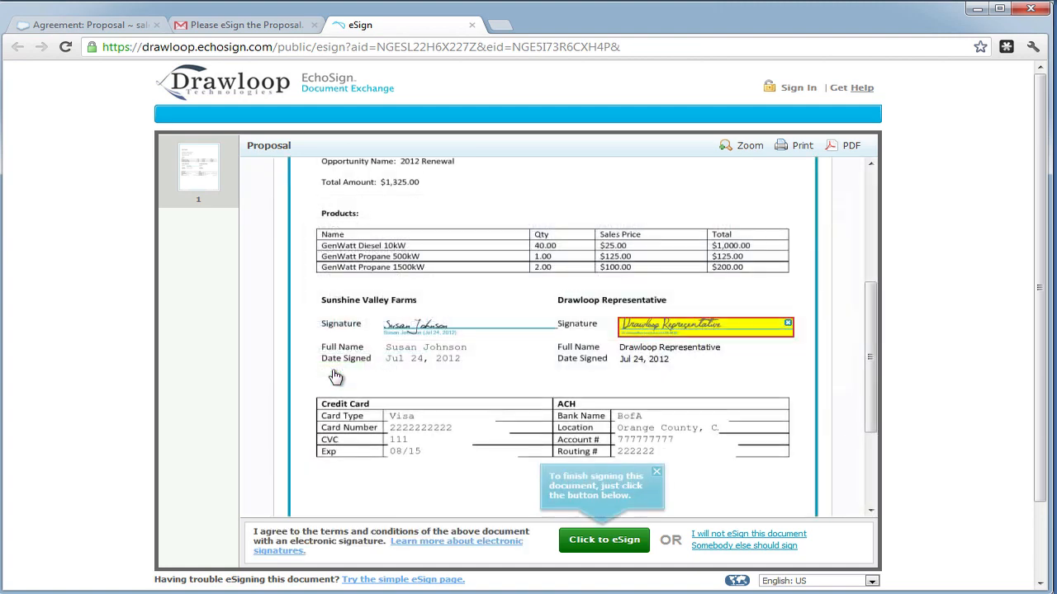
left_click(575, 548)
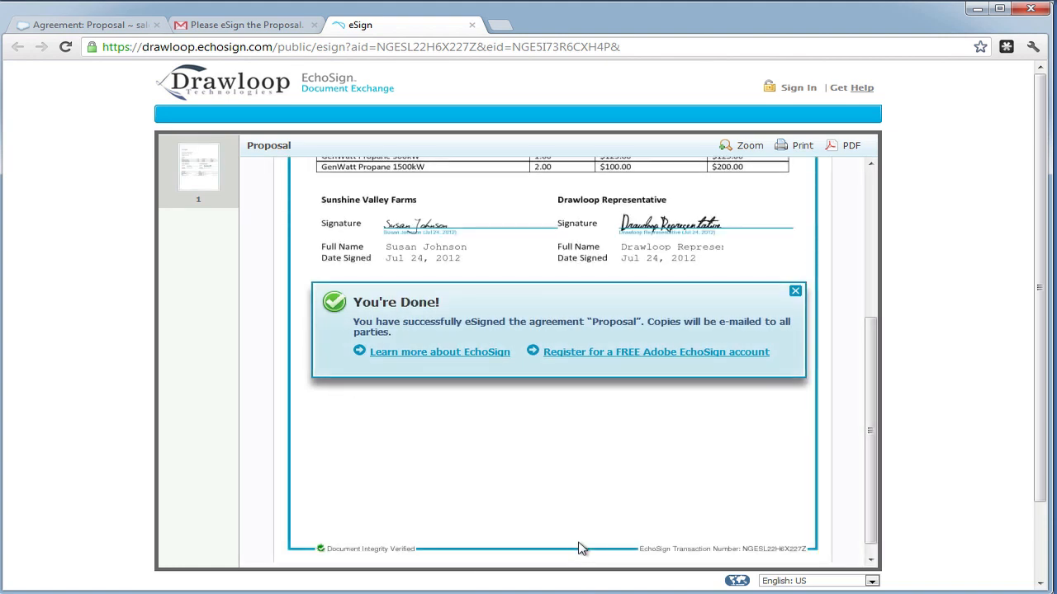
left_click(795, 292)
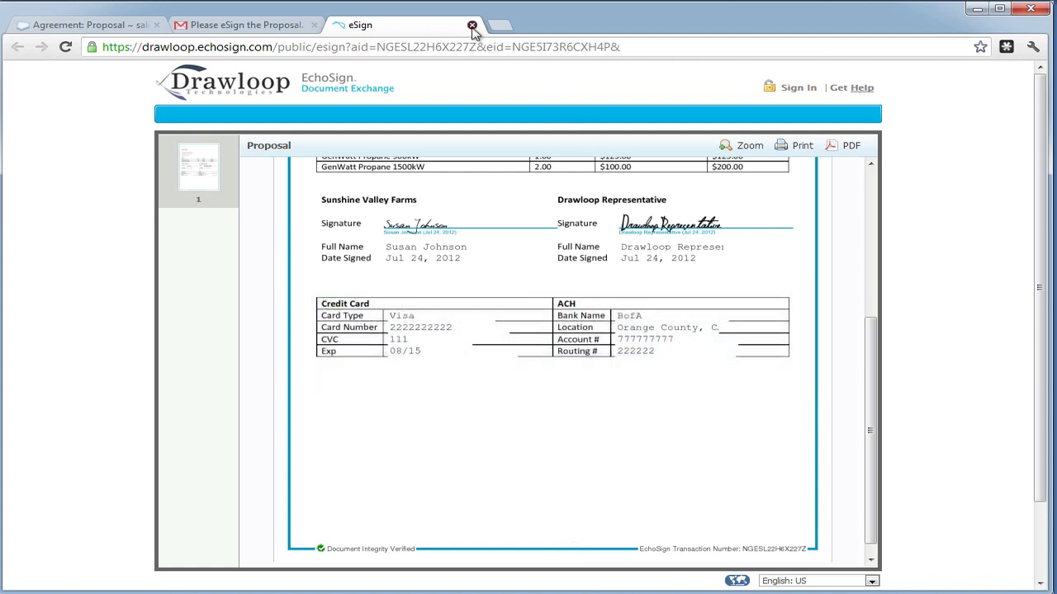
left_click(472, 25)
- Open the 'Signed and Filed!' confirmation email, check its status wording, then close Gmail
left_click(97, 239)
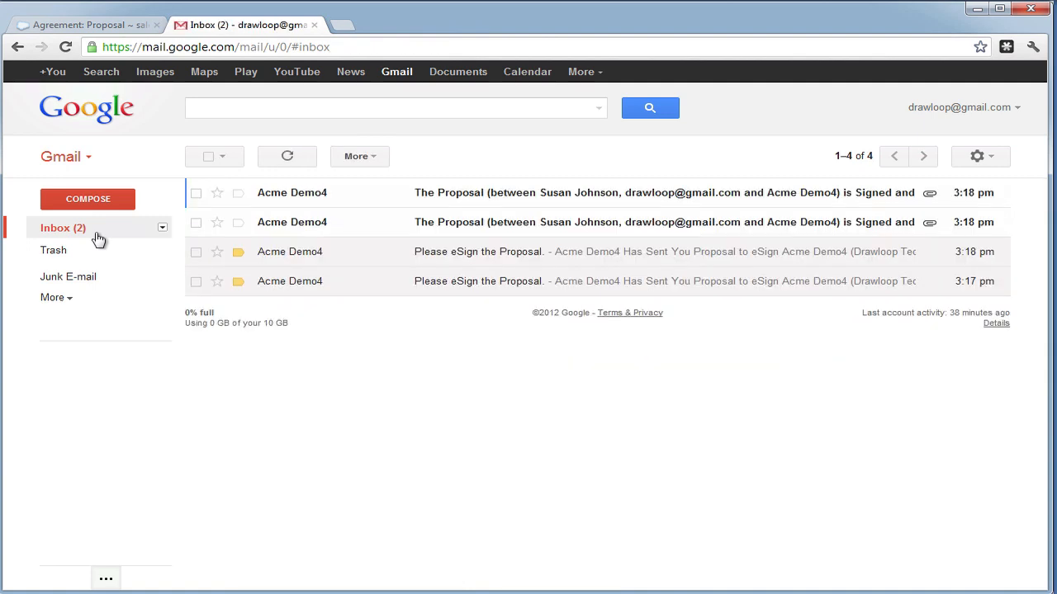
left_click(649, 202)
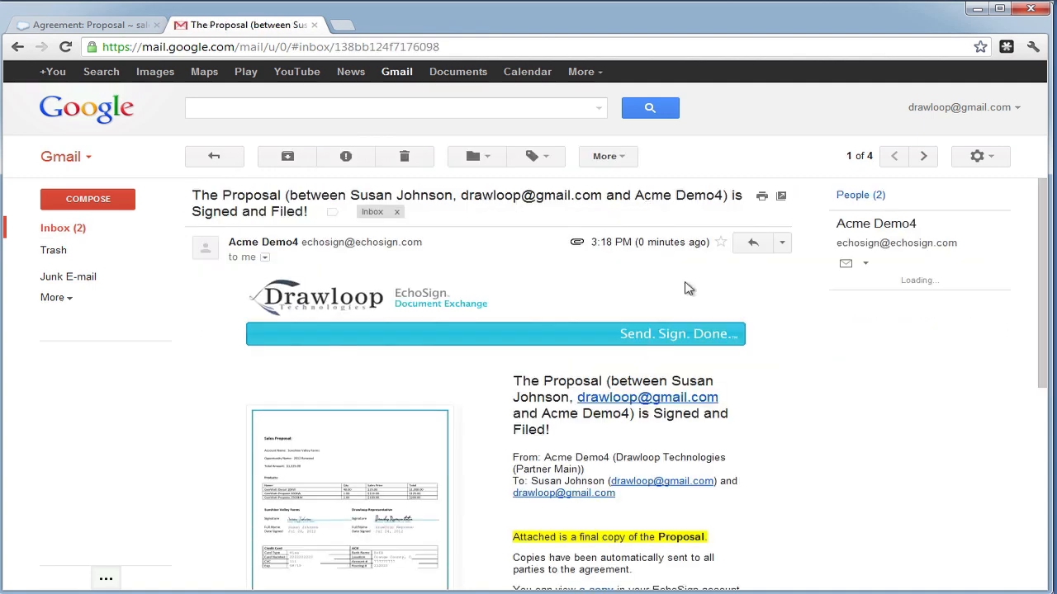
left_click_drag(666, 418, 671, 428)
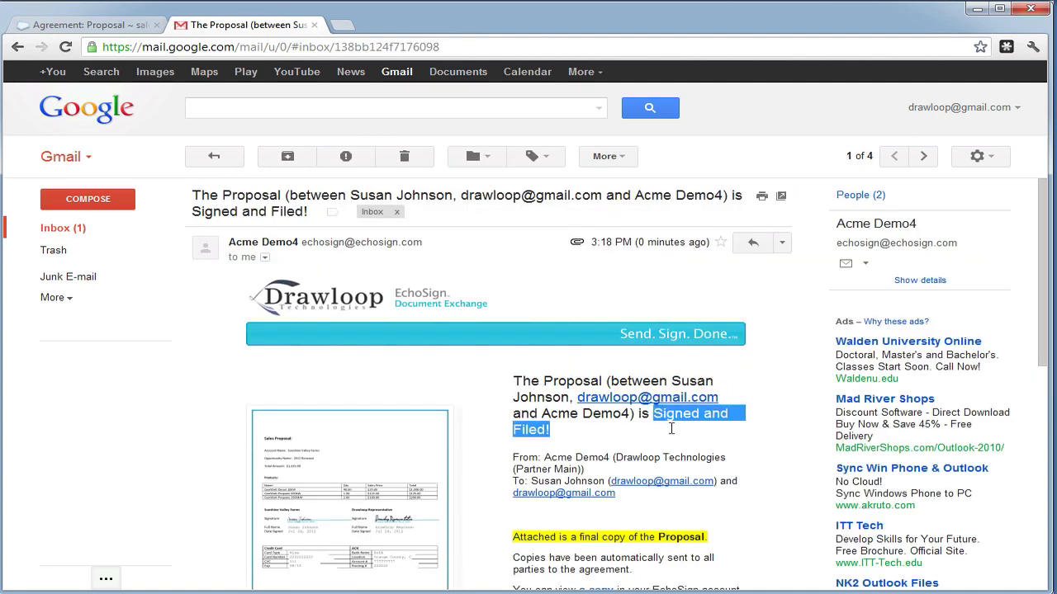
left_click(634, 538)
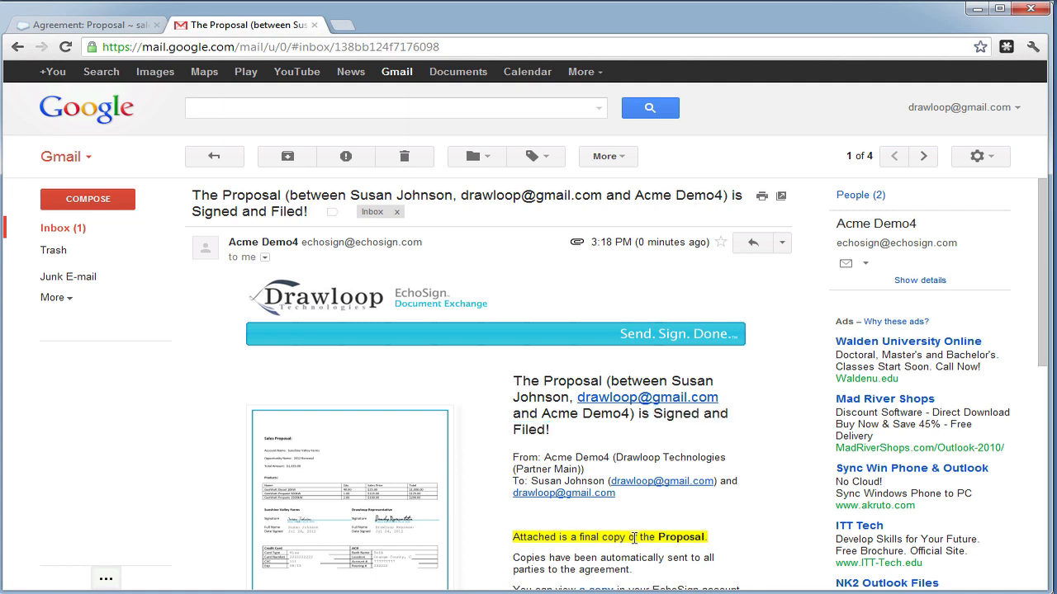
left_click(314, 25)
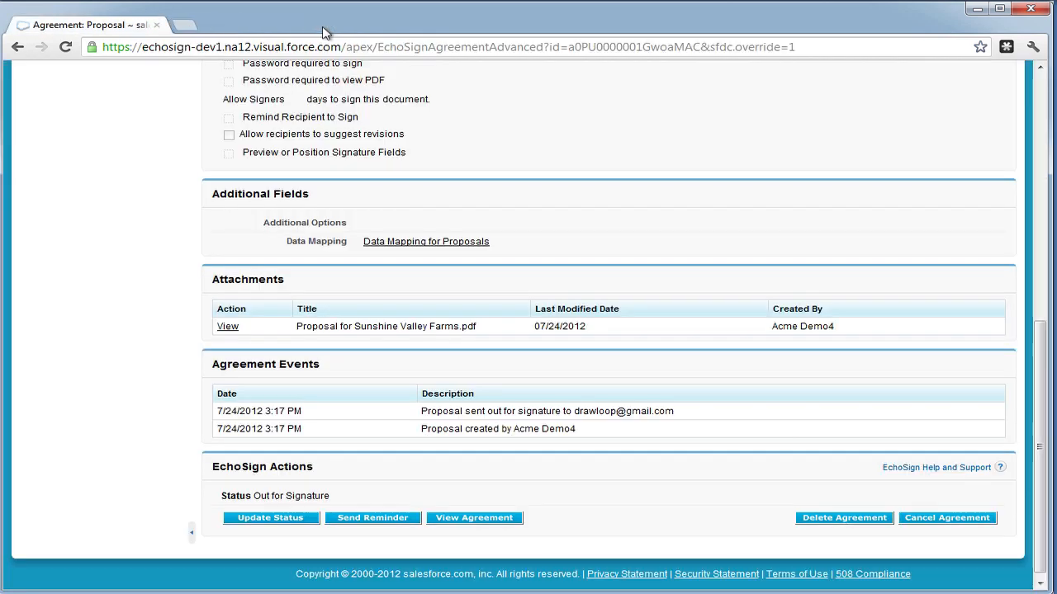
- Reload the Proposal agreement, confirm its status reads Signed, and open 2012 Renewal
left_click(64, 48)
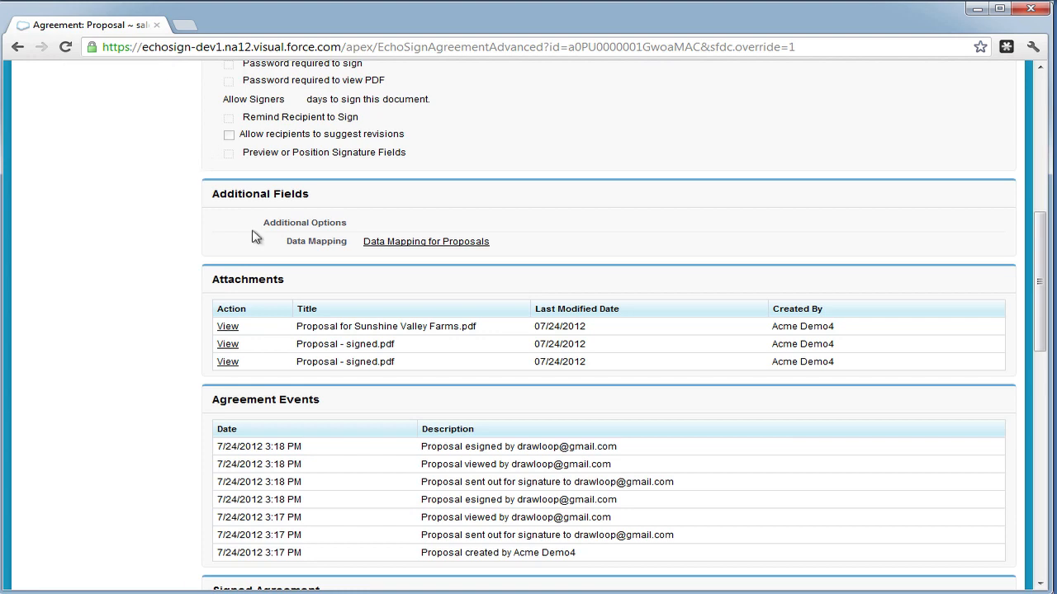
scroll(305, 276, "up", 5)
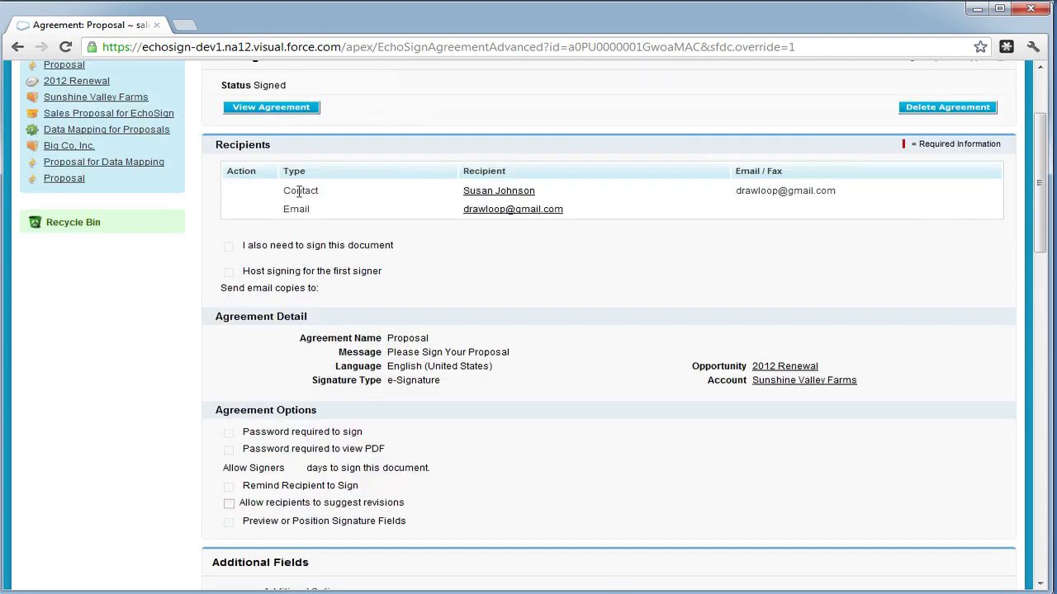
scroll(300, 192, "up", 2)
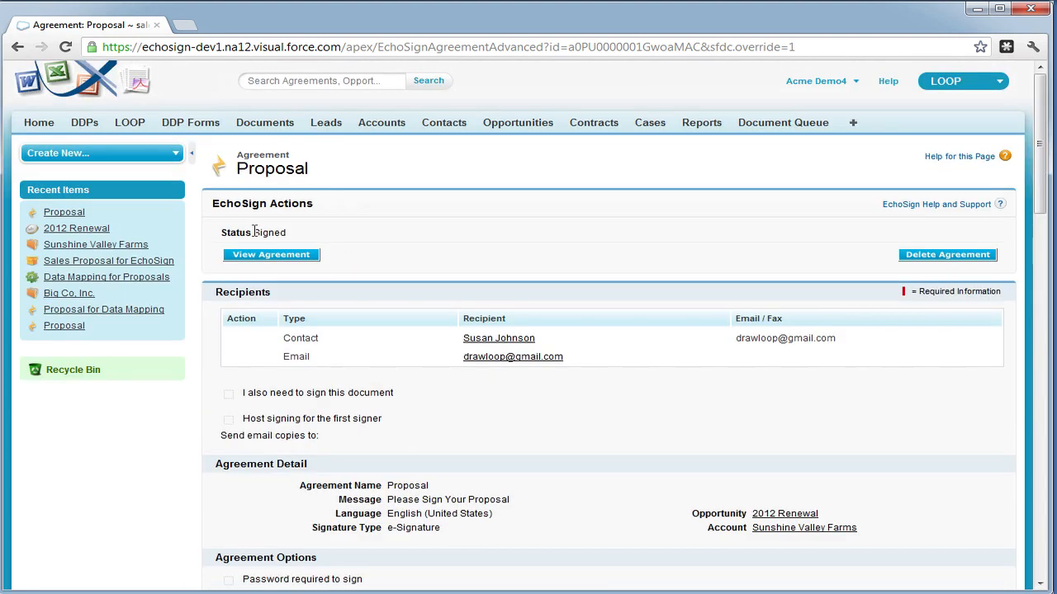
left_click_drag(255, 232, 279, 234)
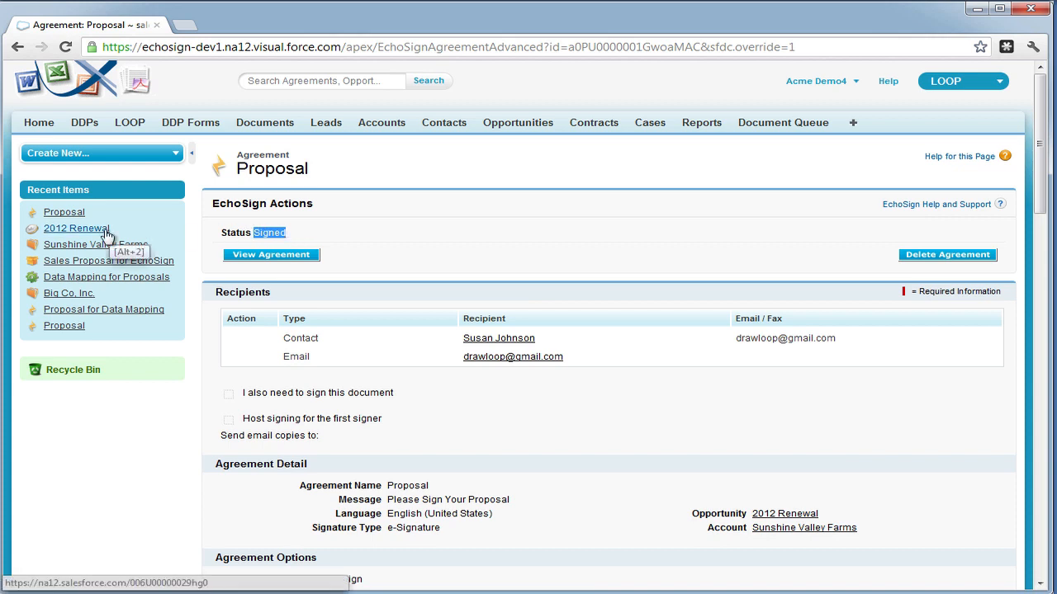
mouse_move(106, 235)
left_click(76, 229)
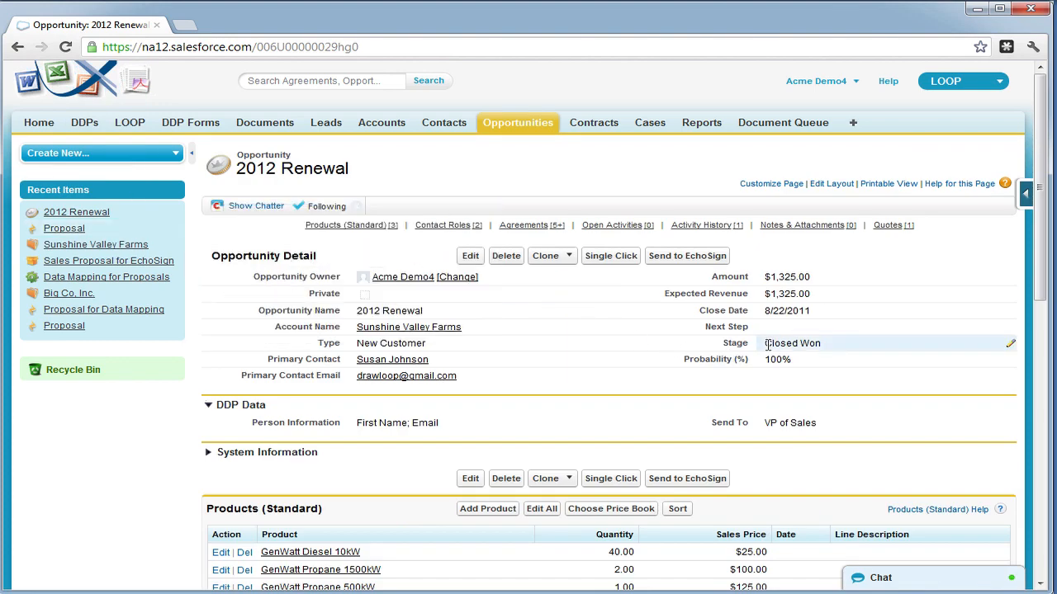
- Check that 2012 Renewal's stage reads Closed Won, then open the Sunshine Valley Farms account
left_click_drag(764, 343, 819, 343)
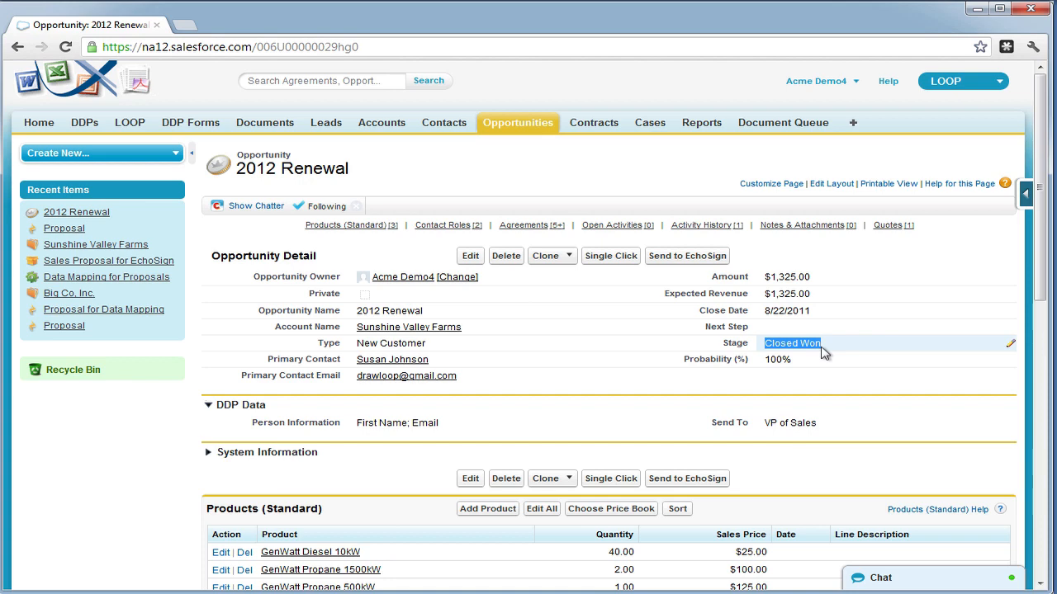
left_click(446, 329)
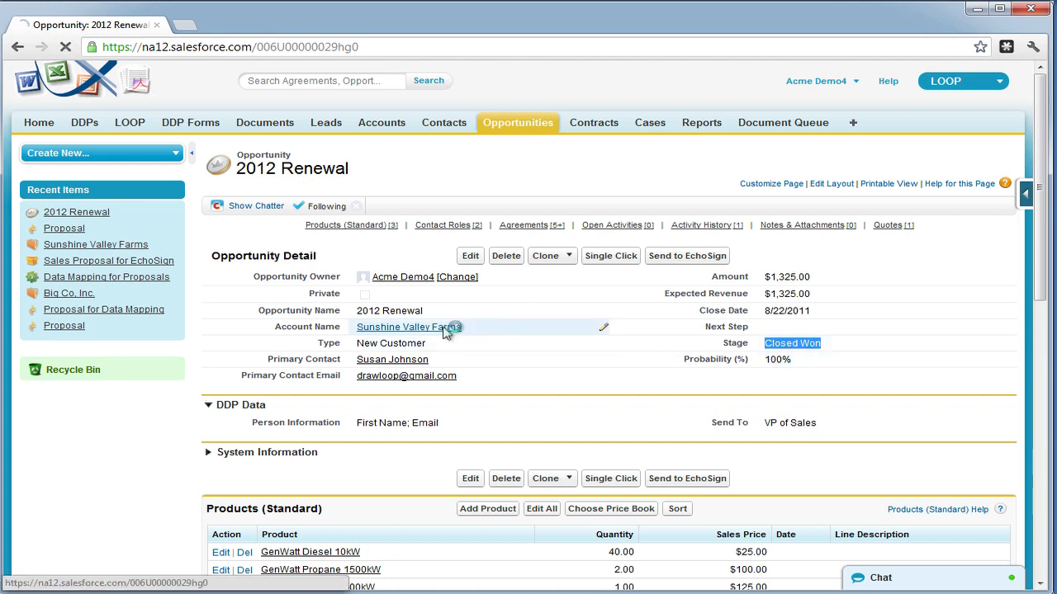